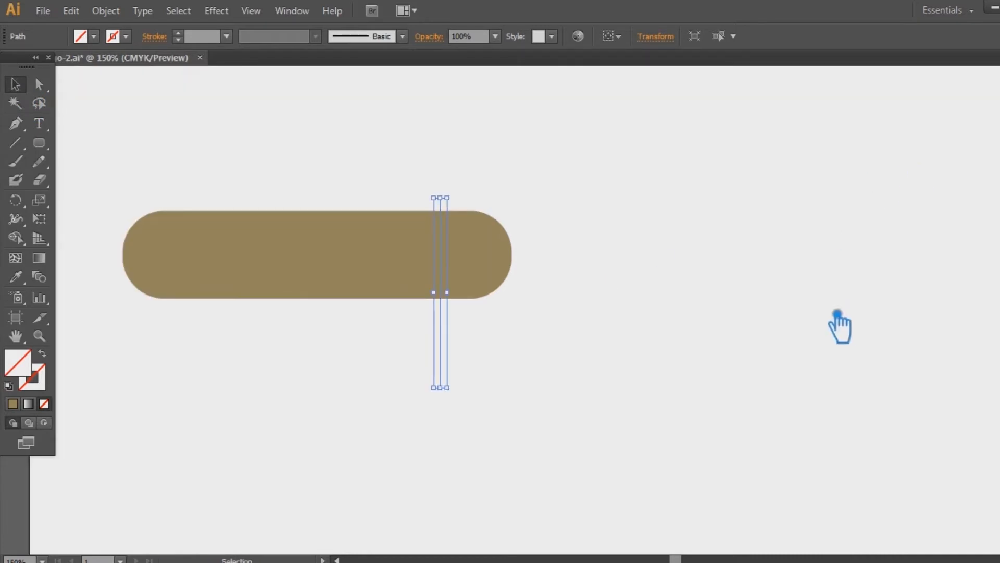
Split the brown rounded rectangle along the vertical line crossing it, using Pathfinder Divide on both paths
click(753, 307)
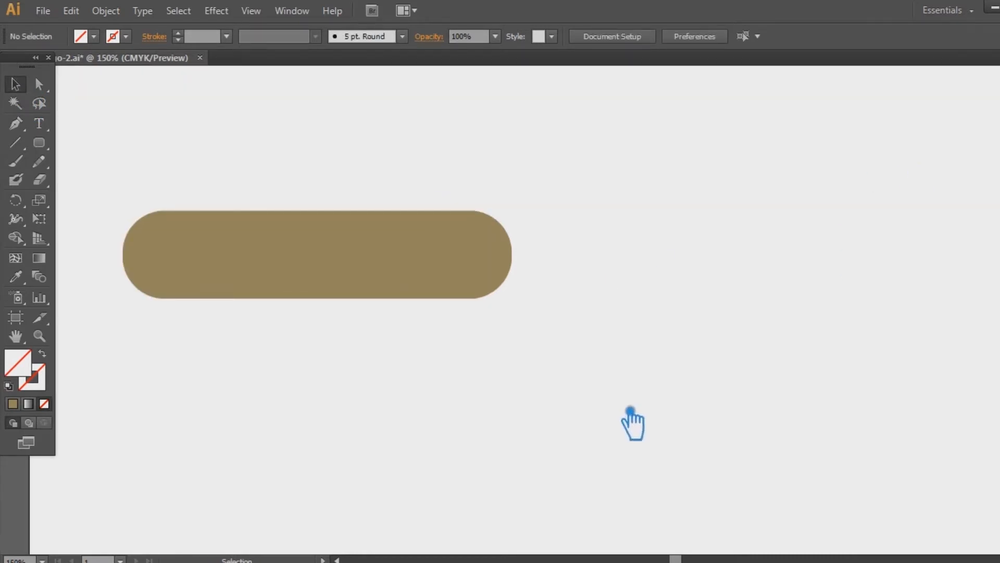
drag(618, 437, 90, 124)
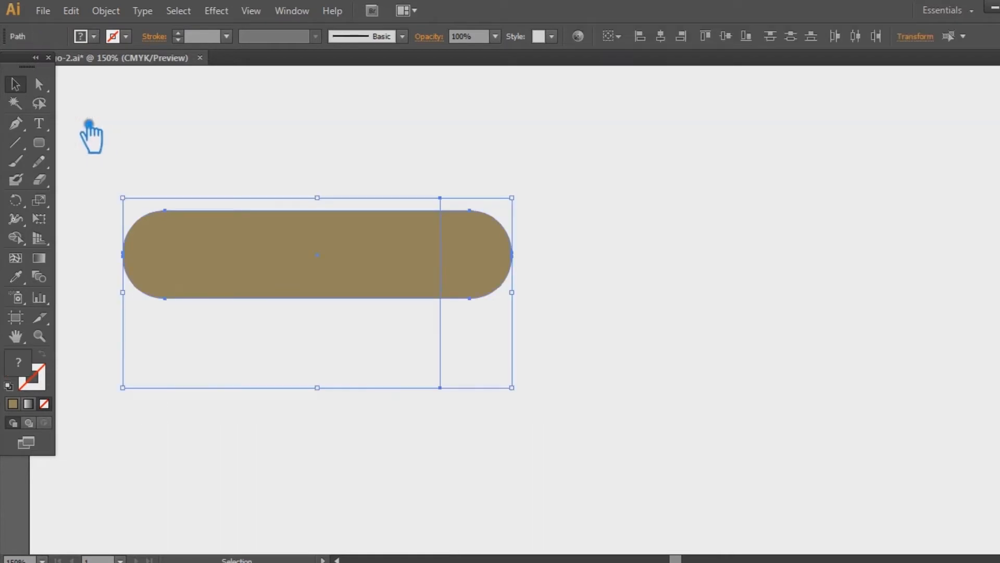
click(679, 270)
click(453, 356)
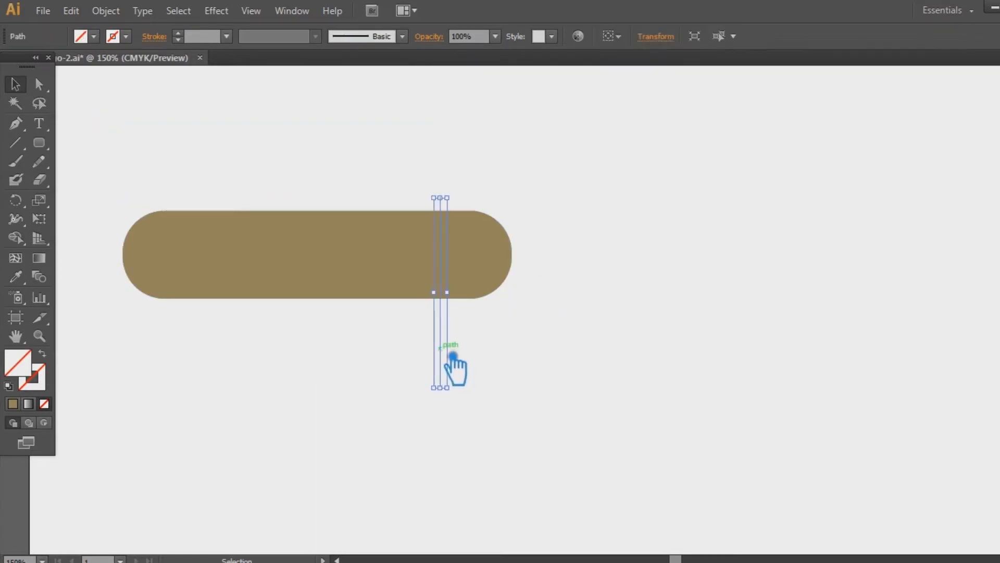
click(696, 363)
drag(649, 408, 79, 156)
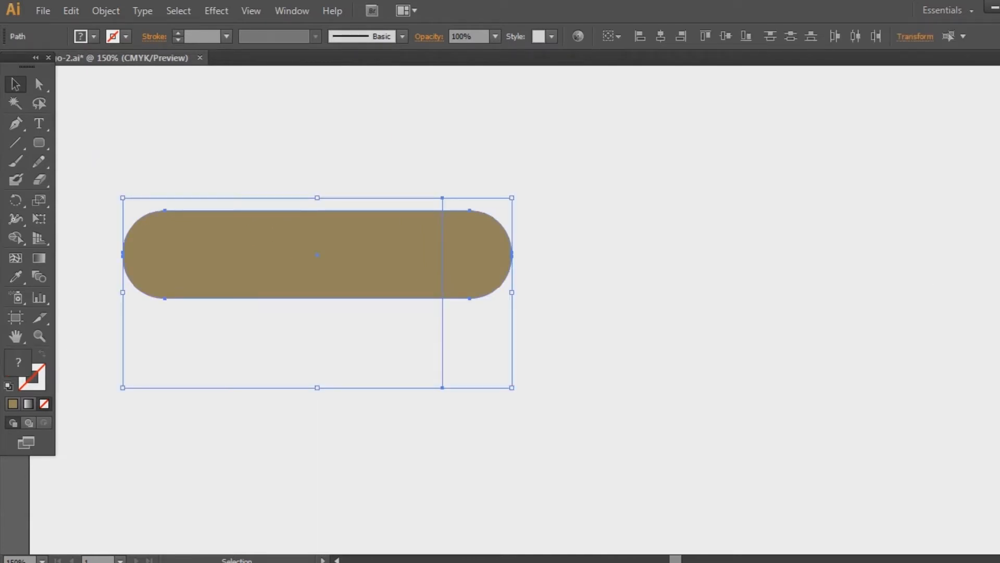
click(999, 436)
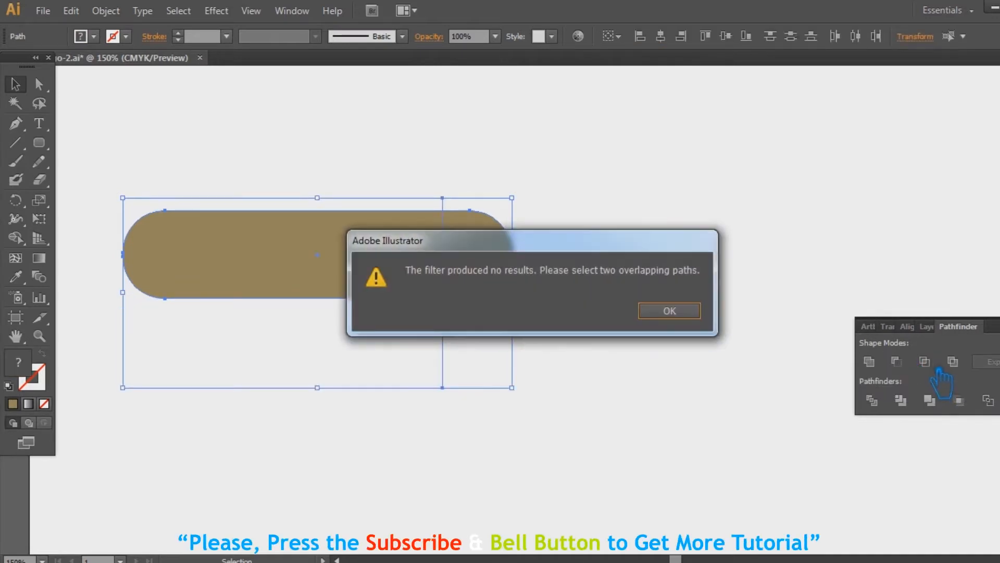
click(675, 311)
click(871, 400)
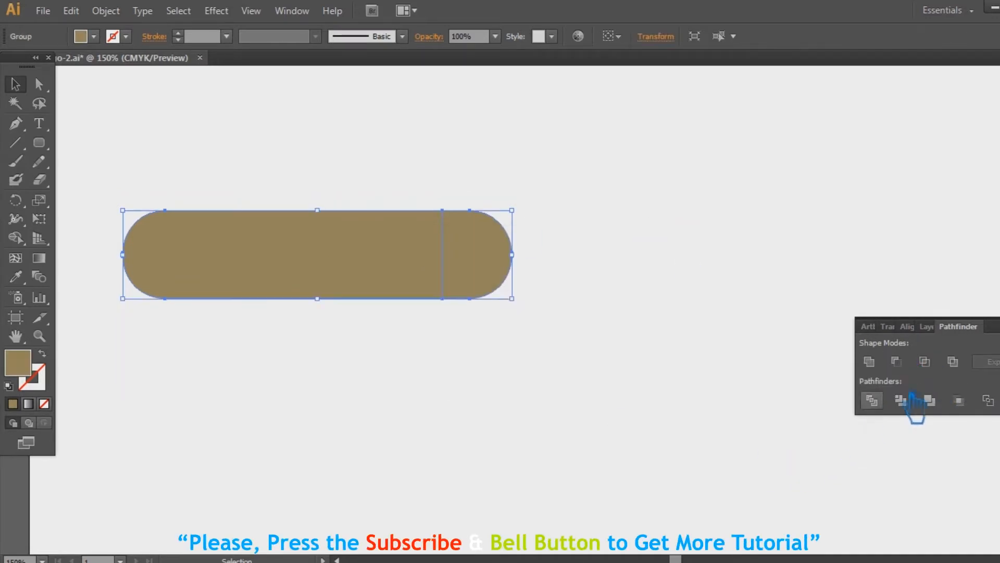
click(857, 297)
Ungroup the divided rounded rectangle and delete its longer left piece
right_click(336, 238)
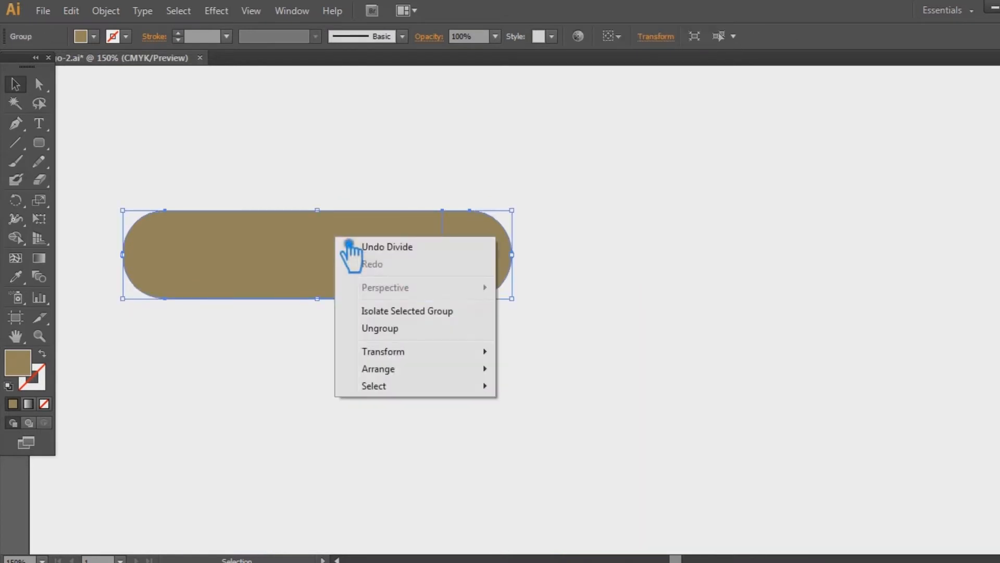
click(399, 329)
click(364, 357)
click(342, 281)
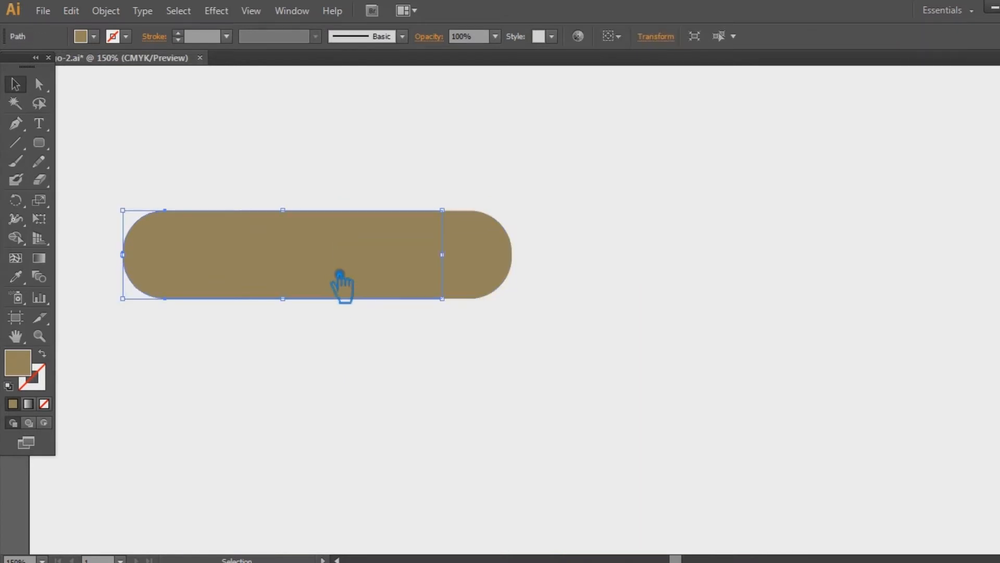
key(Delete)
Move the remaining D-shaped piece to the middle of the canvas and enlarge it proportionally to about three times its size
drag(495, 268, 436, 303)
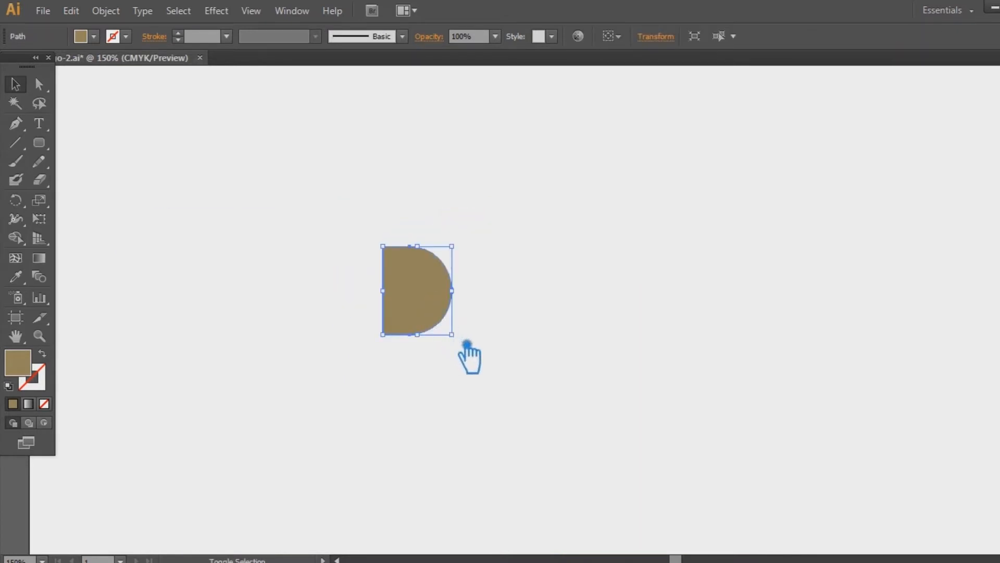
drag(464, 344, 542, 463)
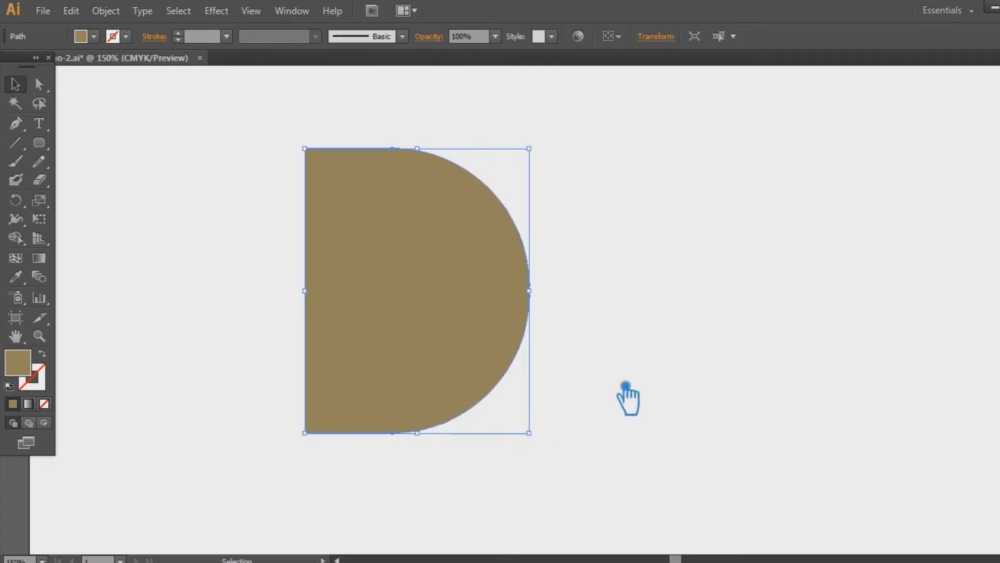
click(626, 390)
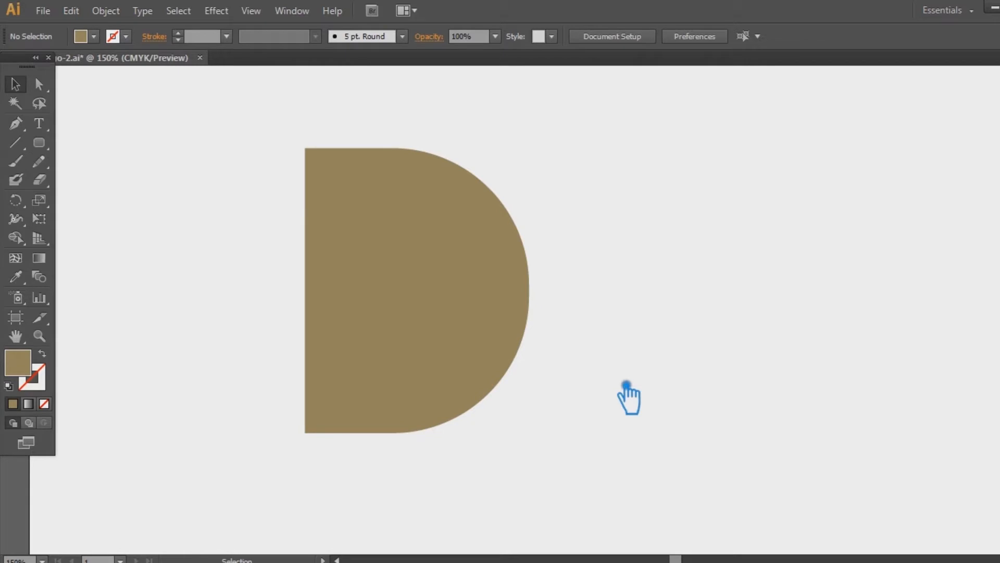
click(498, 321)
drag(498, 321, 539, 340)
click(693, 345)
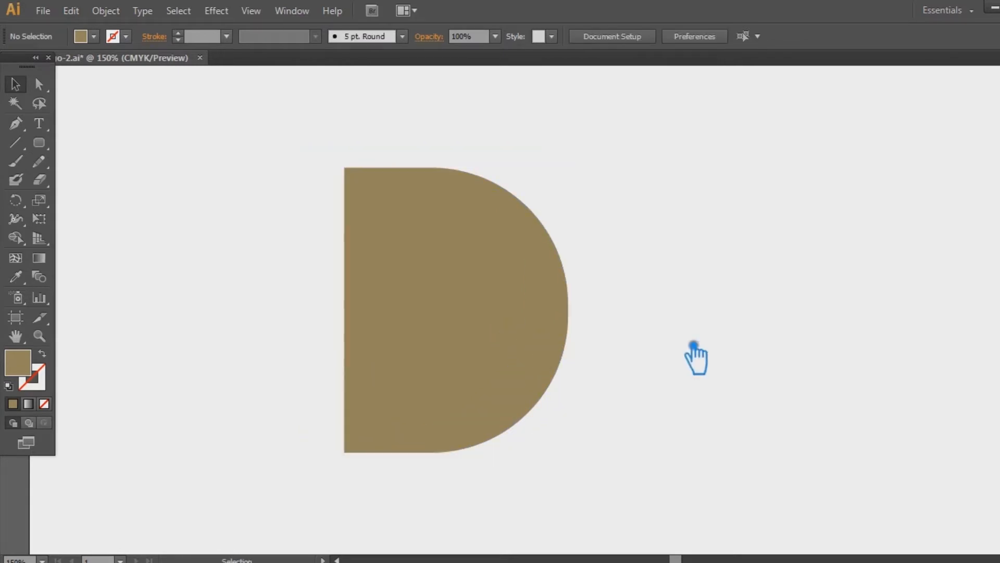
Duplicate the D shape in place and shrink the copy about its centre, leaving a border for the letter's counter
click(533, 330)
key(a)
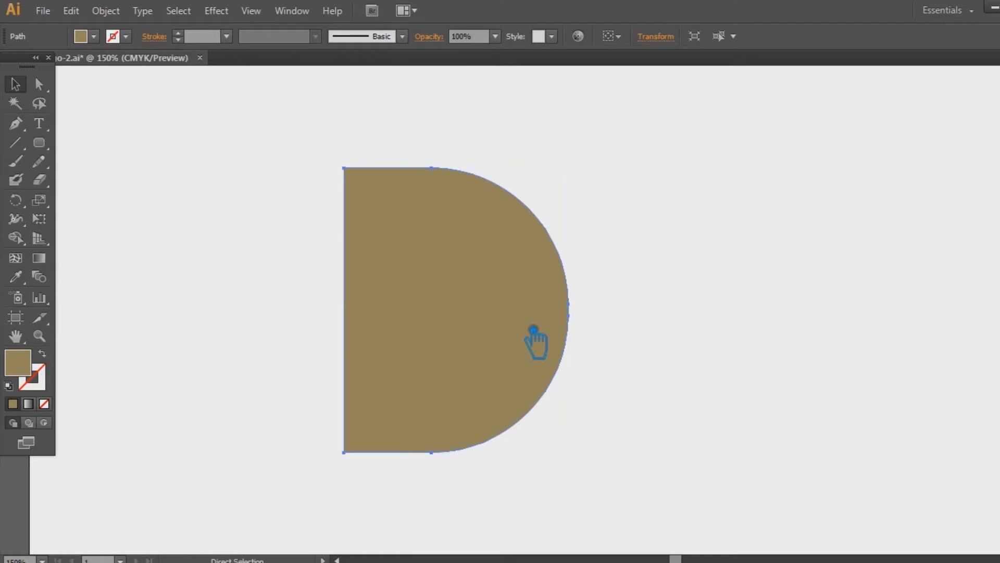
key(v)
drag(584, 189, 551, 210)
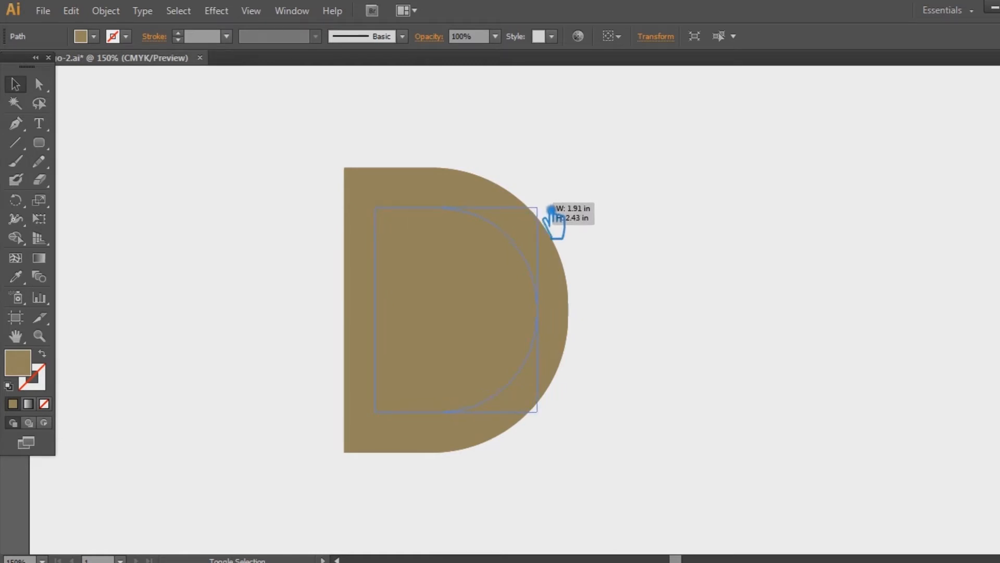
mouse_move(552, 209)
mouse_down()
mouse_move(557, 204)
mouse_move(547, 206)
mouse_up()
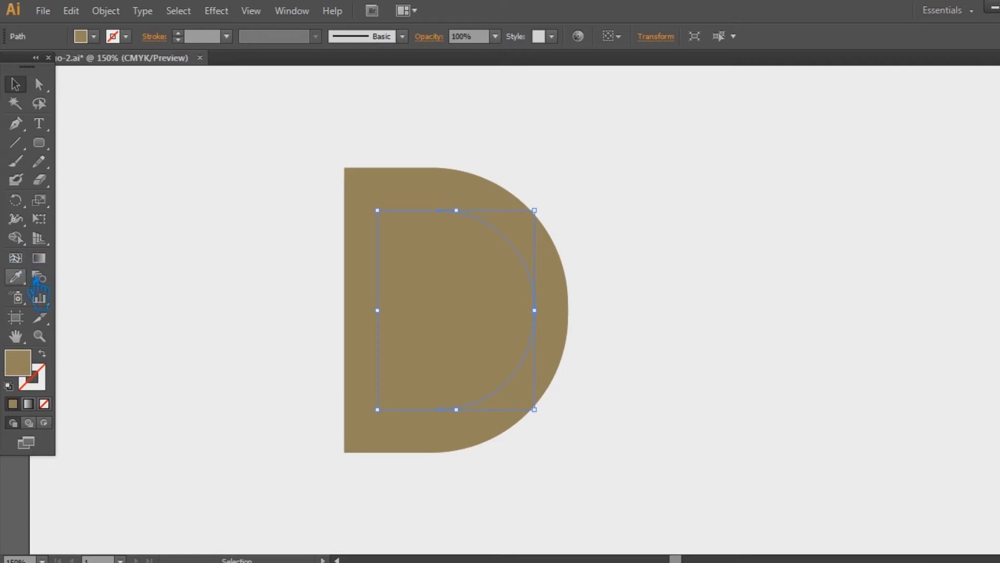
Fill the inner D copy with the darker brown 776843
double_click(26, 367)
click(158, 230)
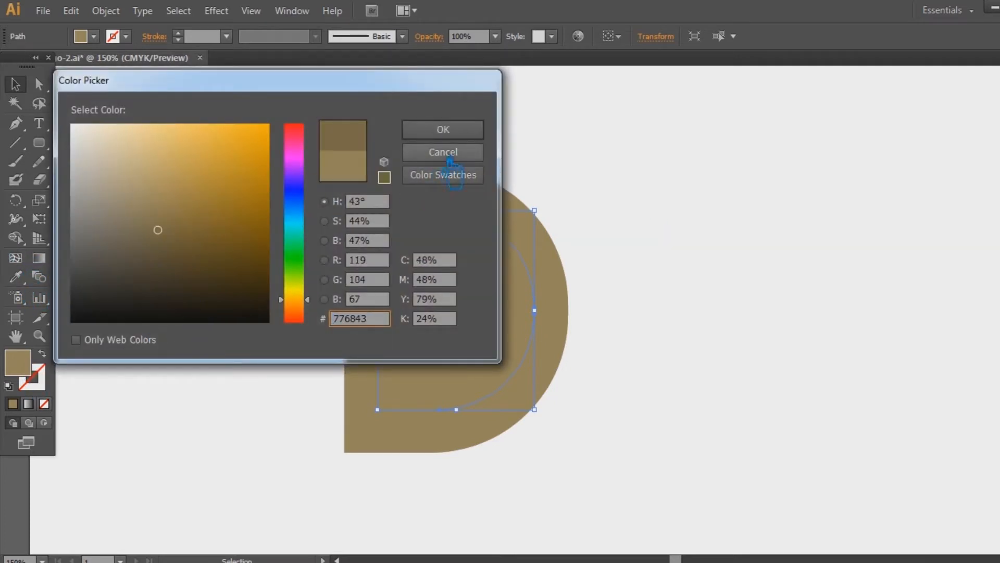
click(442, 129)
Cut the inner D shape out of the outer one with Pathfinder Minus Front and save the document
click(635, 515)
drag(635, 516, 230, 149)
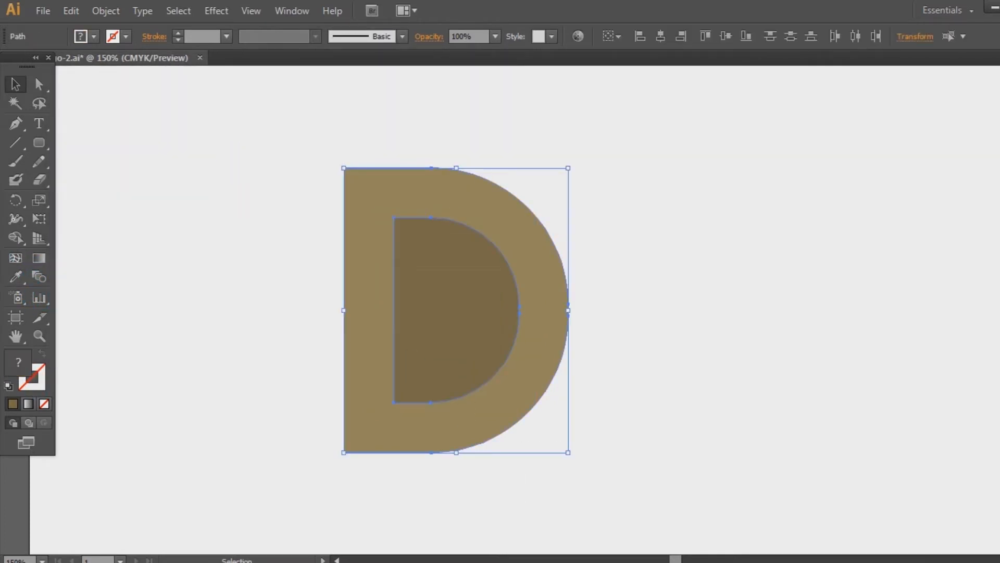
click(999, 389)
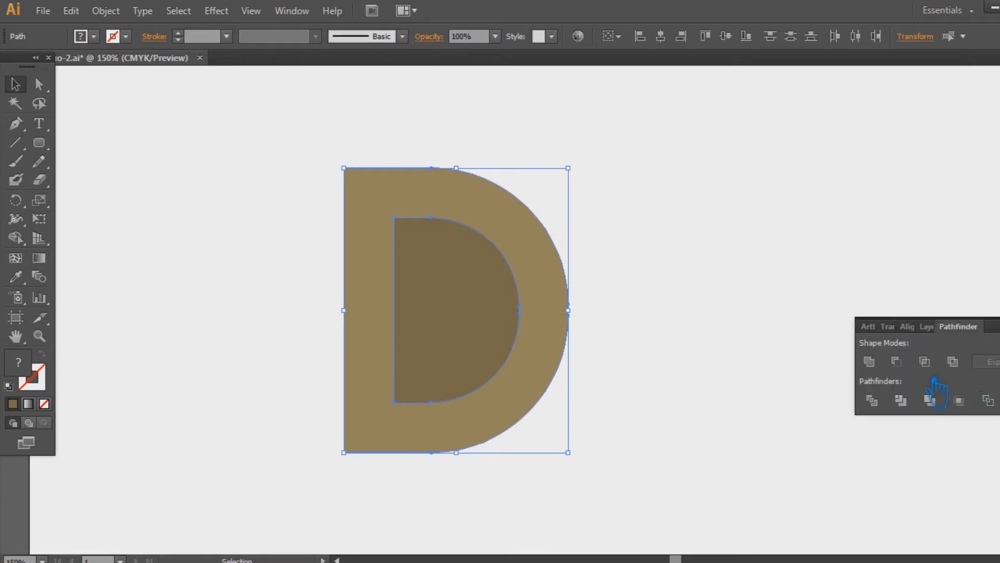
click(903, 364)
click(728, 290)
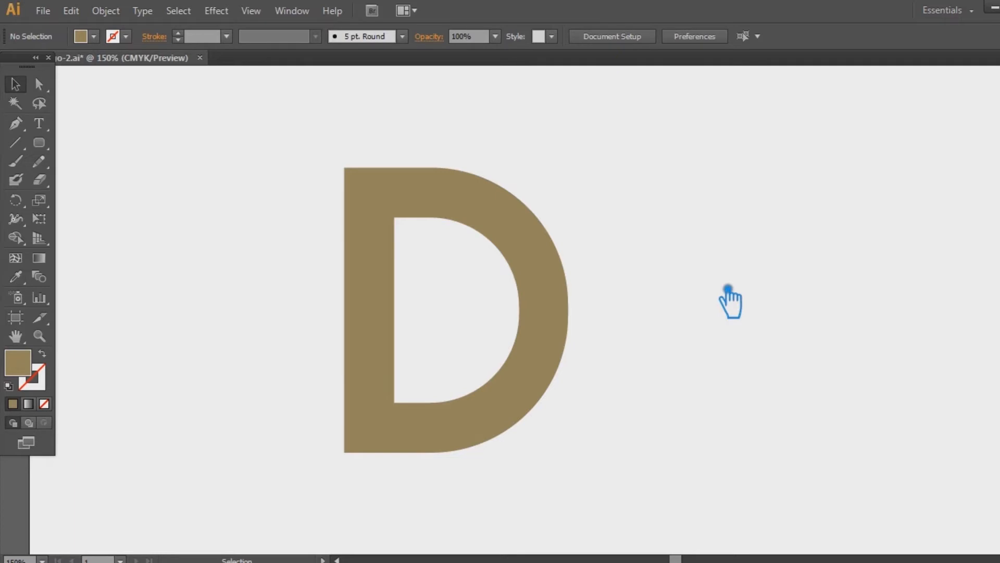
key(ctrl+s)
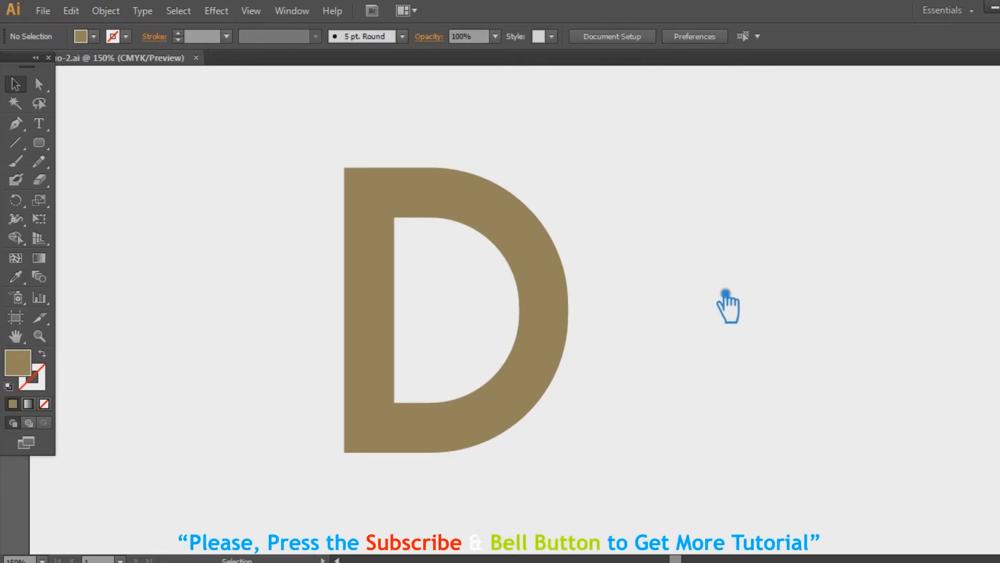
Draw a long, flat ellipse with the Ellipse tool and move it beside the upper right of the D
click(43, 144)
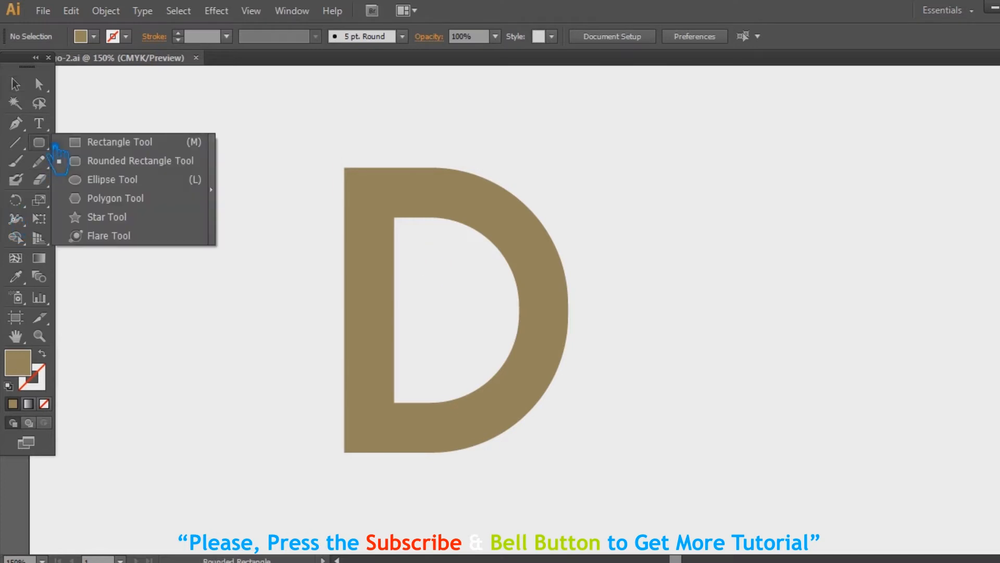
click(112, 179)
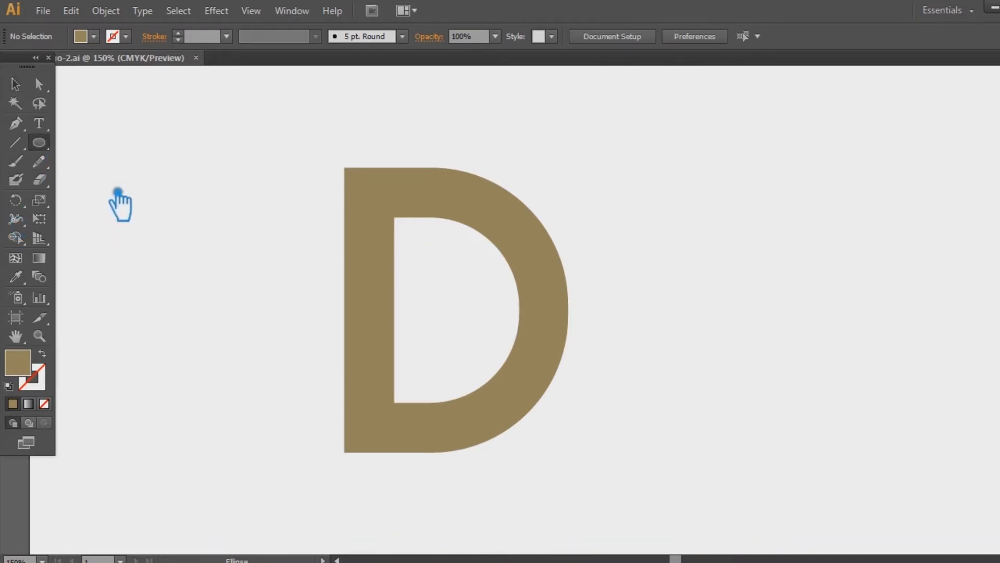
drag(118, 192, 480, 279)
click(15, 84)
drag(401, 248, 756, 229)
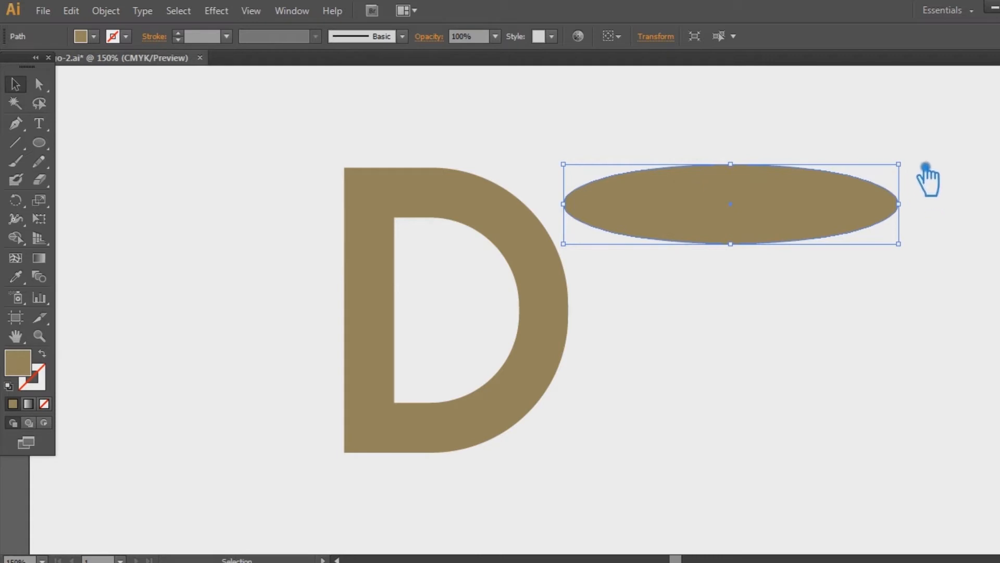
Rotate the ellipse clockwise onto a diagonal and fit it across the D from upper left to lower right, slightly narrowed
drag(919, 166, 936, 292)
drag(805, 275, 508, 379)
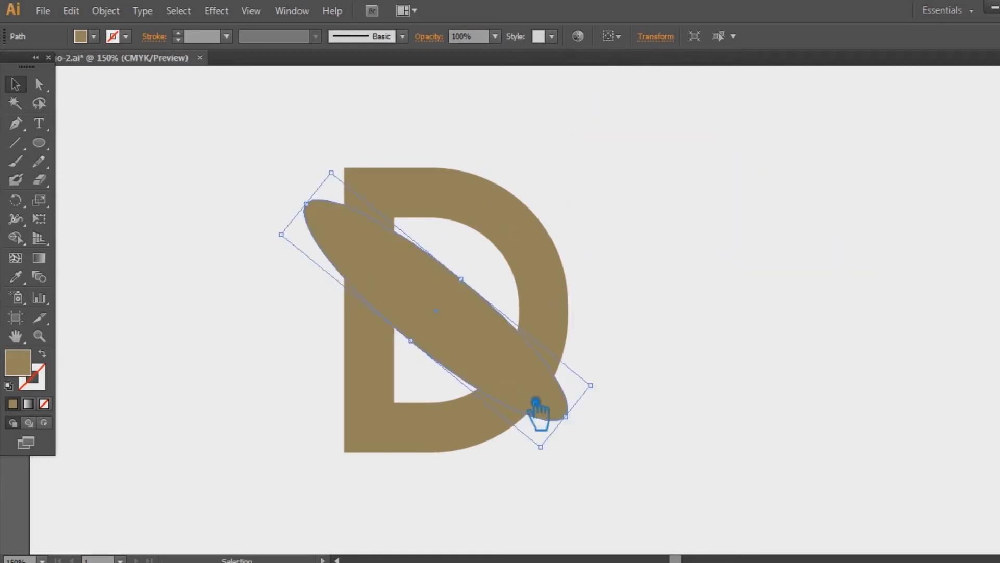
mouse_move(424, 347)
mouse_down()
mouse_move(439, 333)
mouse_move(429, 345)
mouse_up()
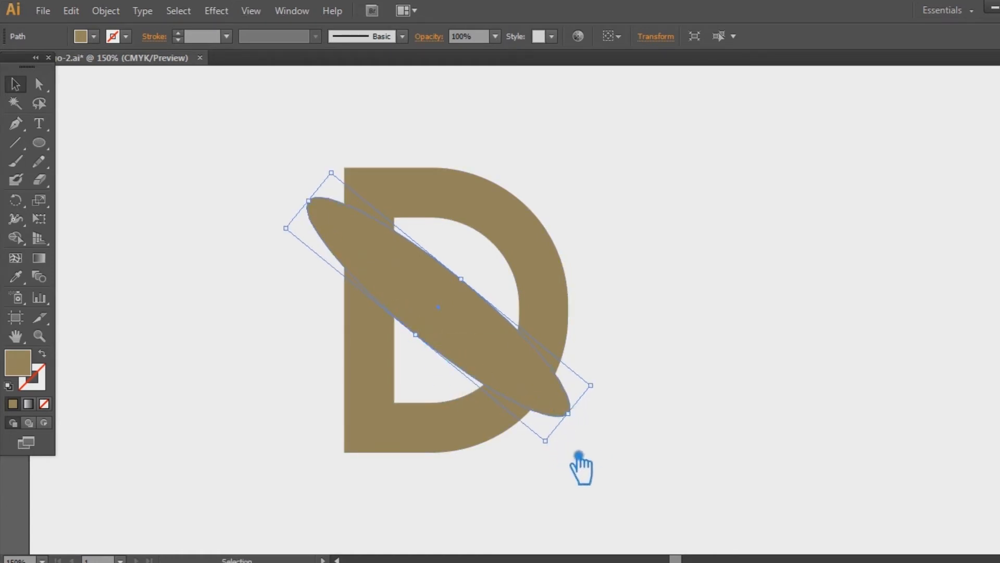
Fill the diagonal ellipse with the dark brown 70613C
double_click(21, 365)
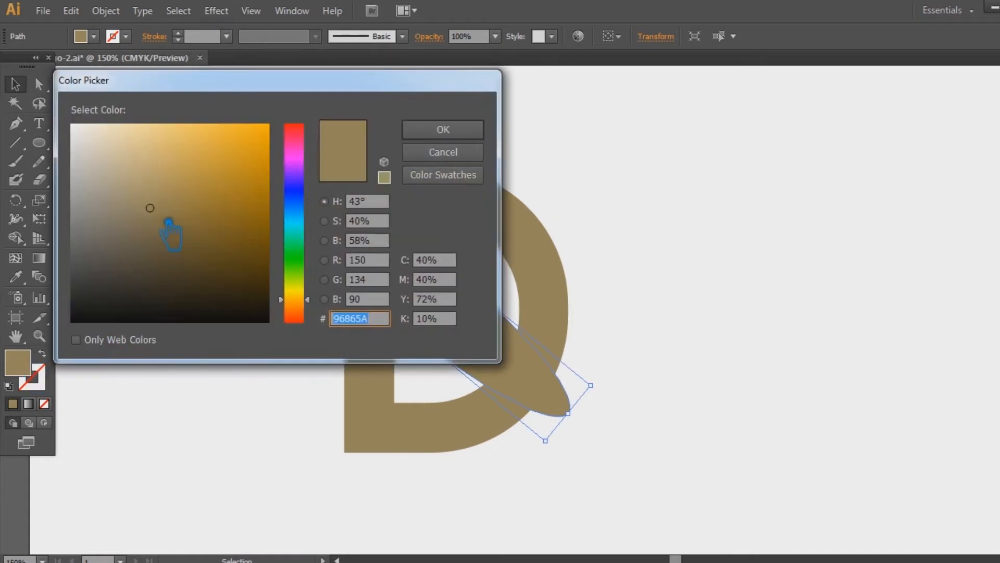
click(164, 233)
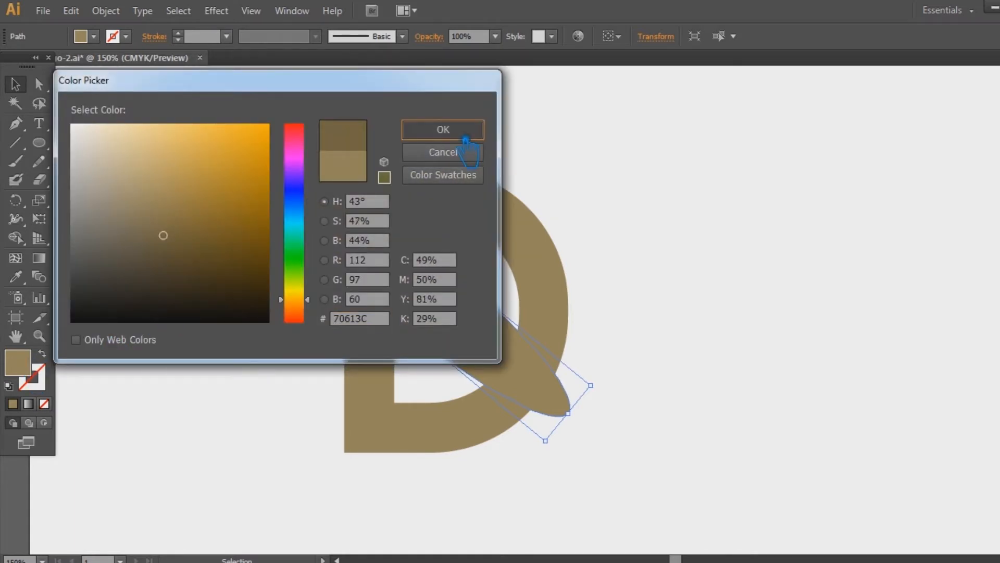
click(463, 129)
click(745, 302)
Shift the ellipse slightly left and enlarge it about its centre so both ends extend well past the D
click(529, 341)
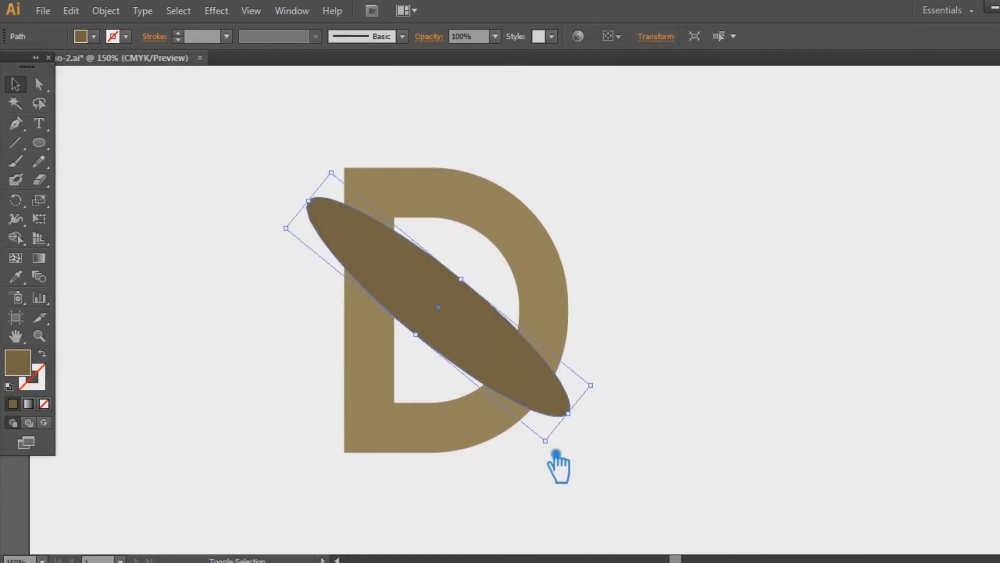
drag(528, 375, 523, 375)
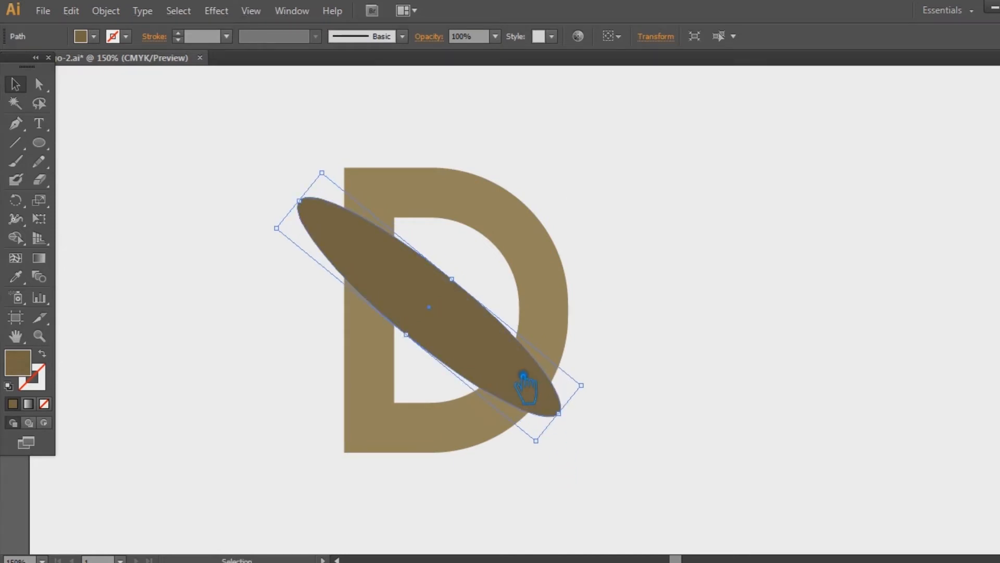
key(a)
key(v)
click(707, 382)
click(500, 358)
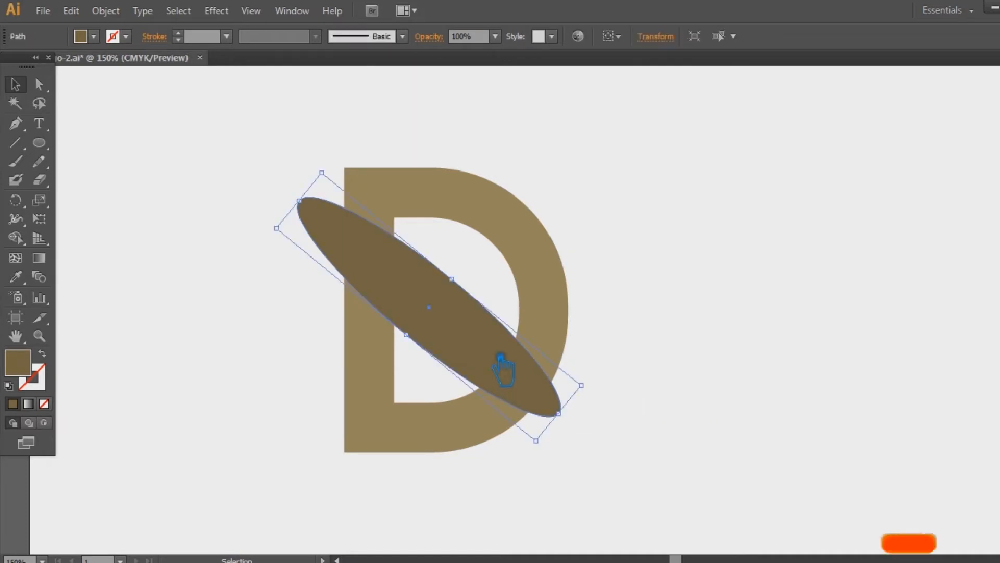
click(433, 379)
click(452, 348)
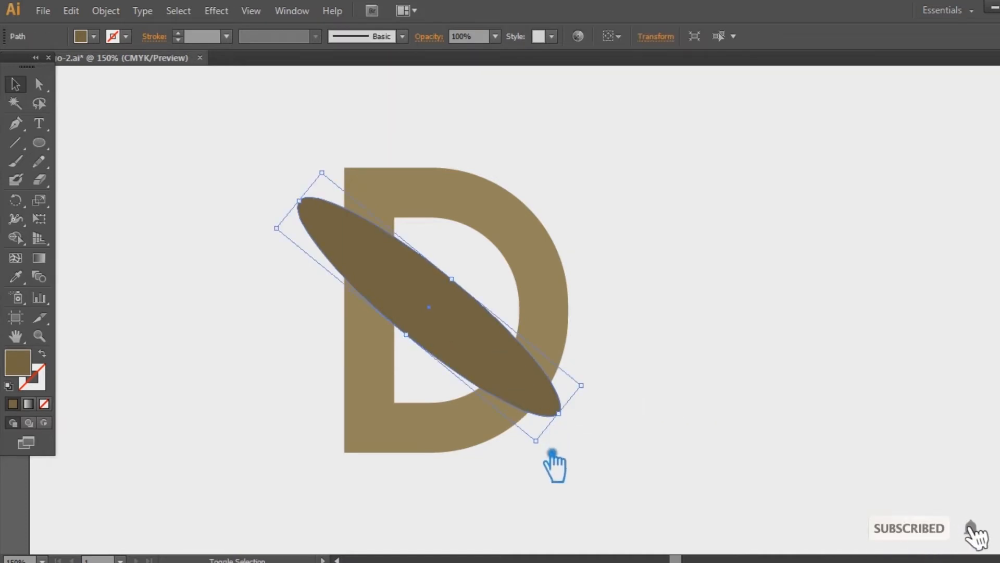
drag(549, 453, 574, 498)
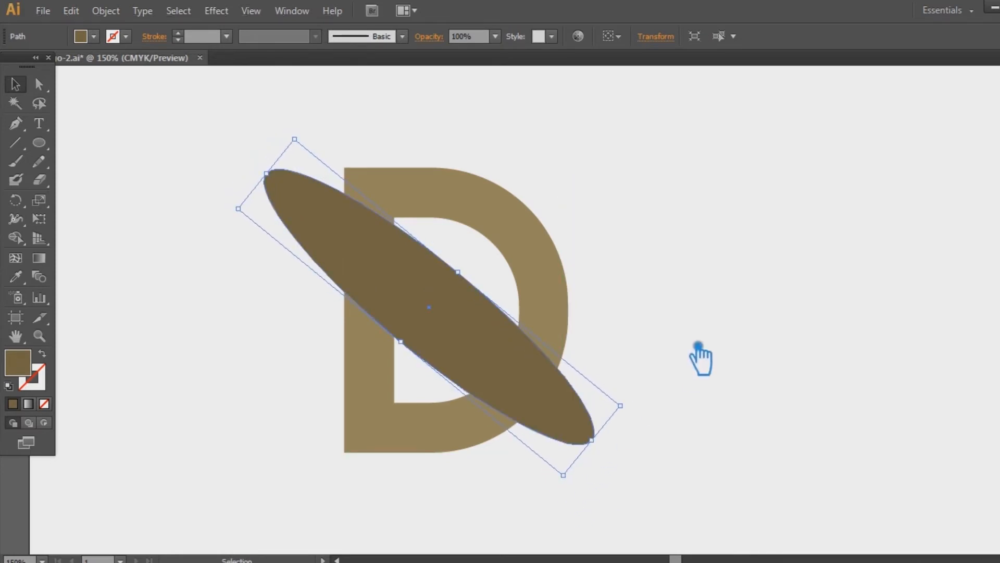
drag(579, 479, 587, 509)
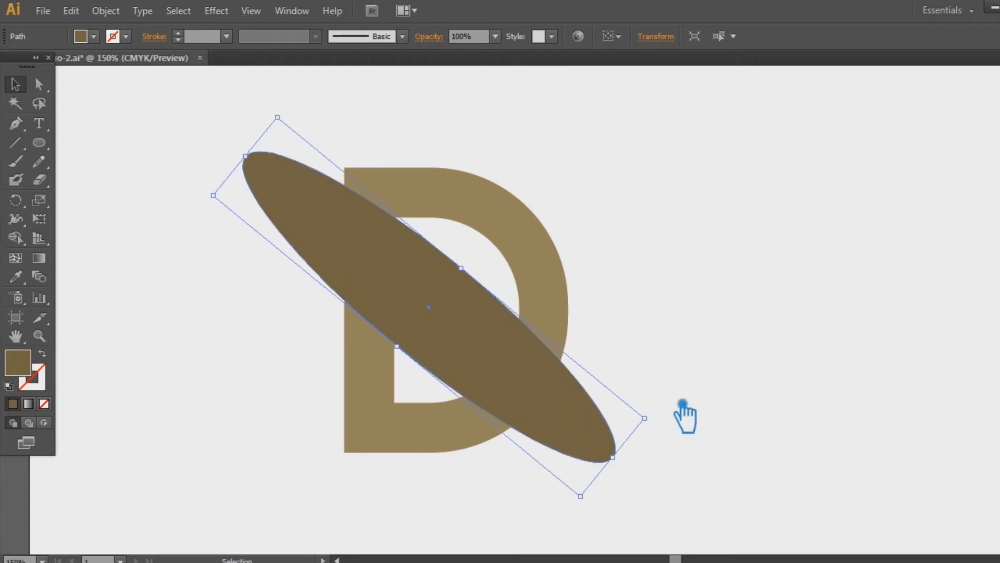
Duplicate the ellipse in place and narrow the copy slightly from its lower-left edge
key(a)
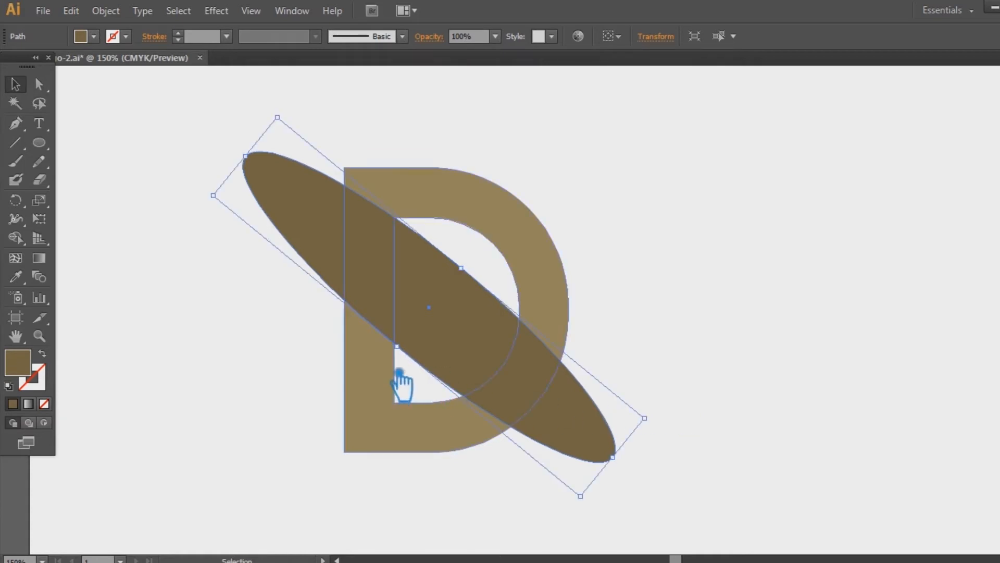
mouse_move(409, 351)
mouse_down()
mouse_move(428, 351)
mouse_move(420, 352)
mouse_up()
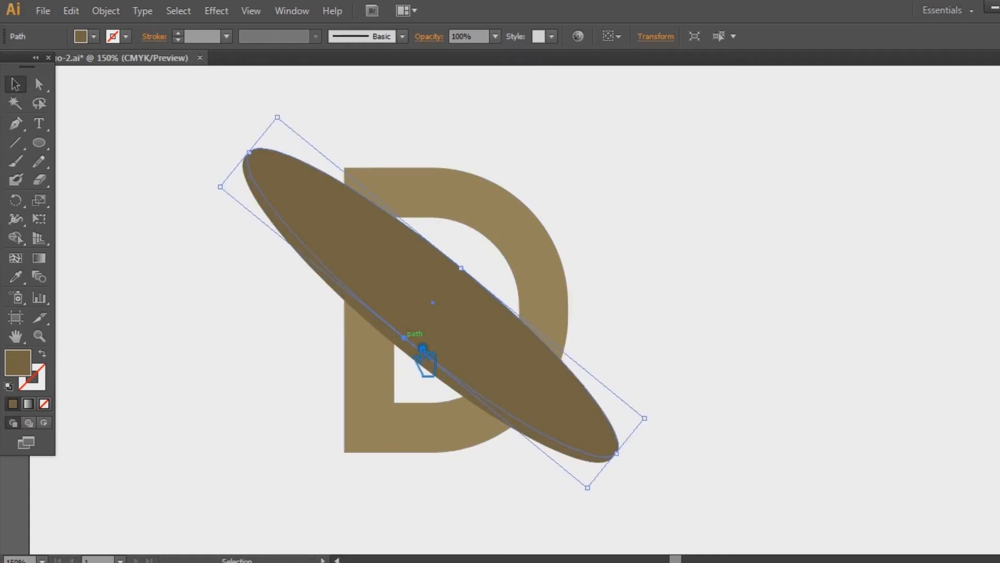
Shrink the ellipse copy about its centre and nudge it slightly right and up towards the larger ellipse's upper-right edge
drag(591, 490, 777, 530)
key(ctrl+minus)
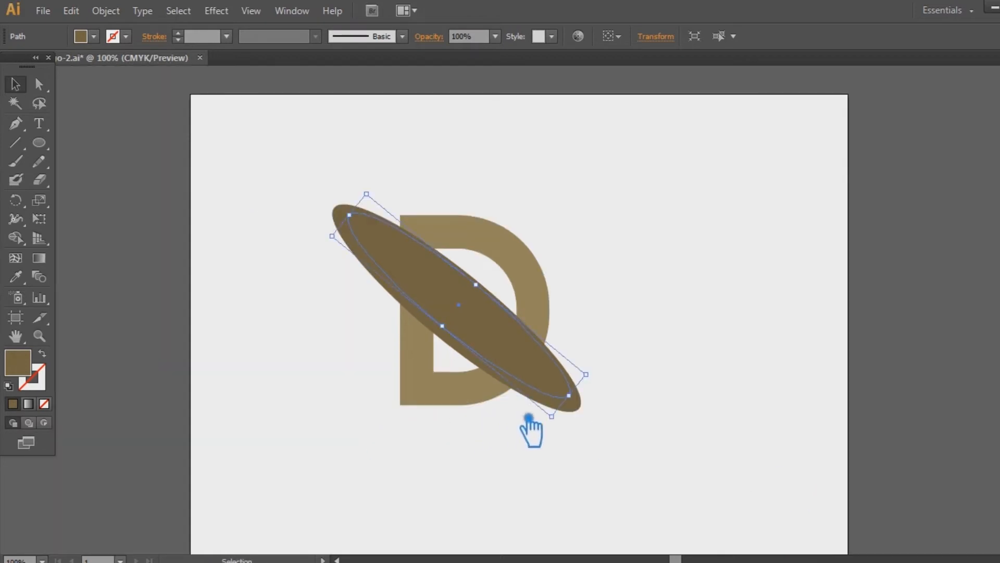
key(Right)
key(Right)
key(Right)
key(Right)
key(Up)
key(Up)
key(Up)
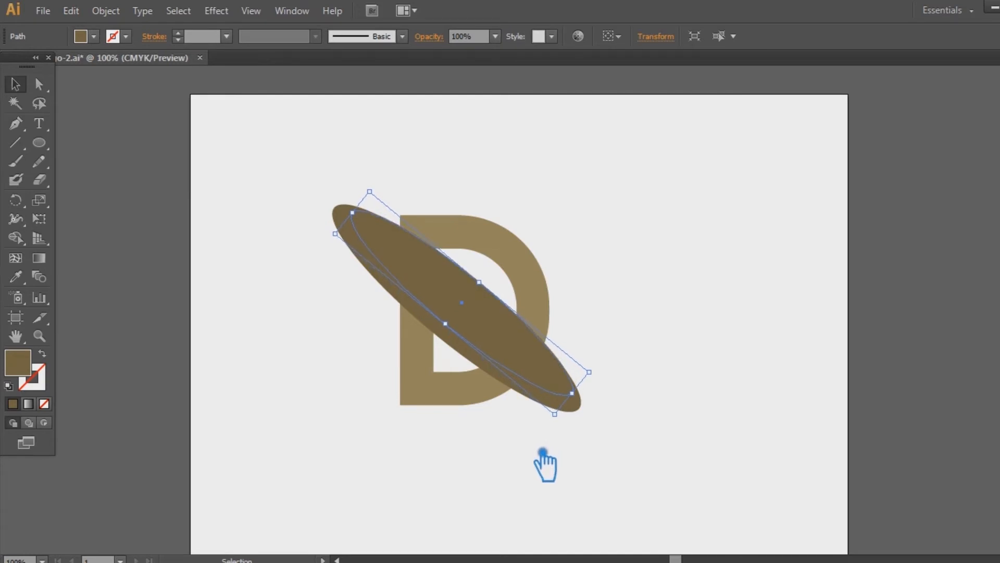
Narrow the inner ellipse slightly from its lower-left edge
key(a)
key(ctrl+equal)
key(v)
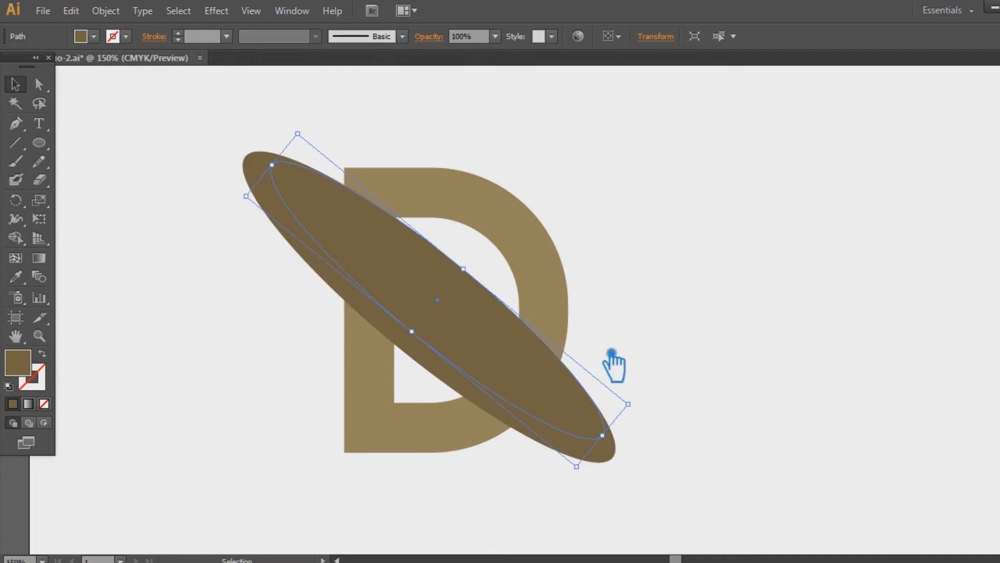
drag(421, 336, 432, 332)
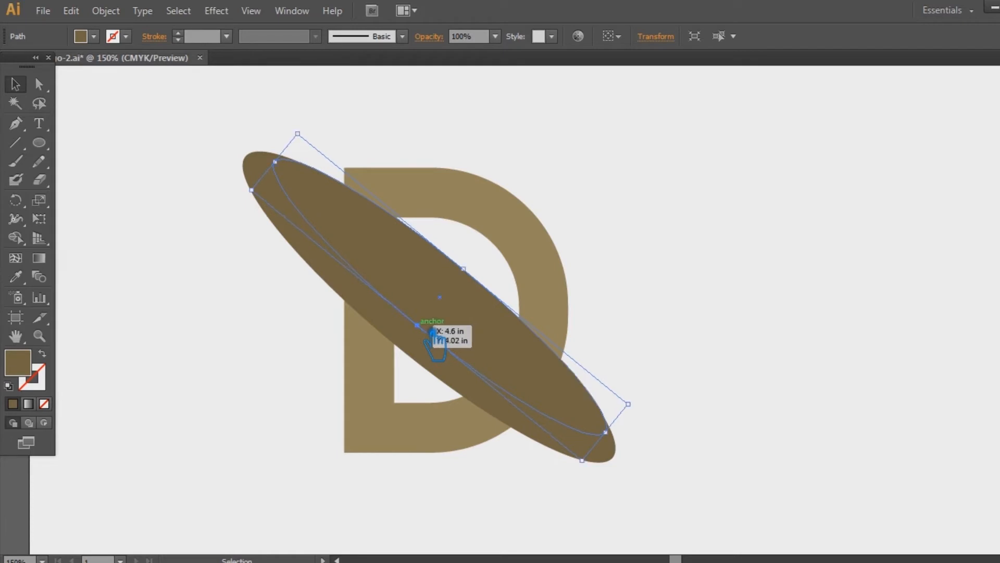
Try subtracting the inner ellipse from the larger ellipse with Minus Front, and undo it
click(526, 388)
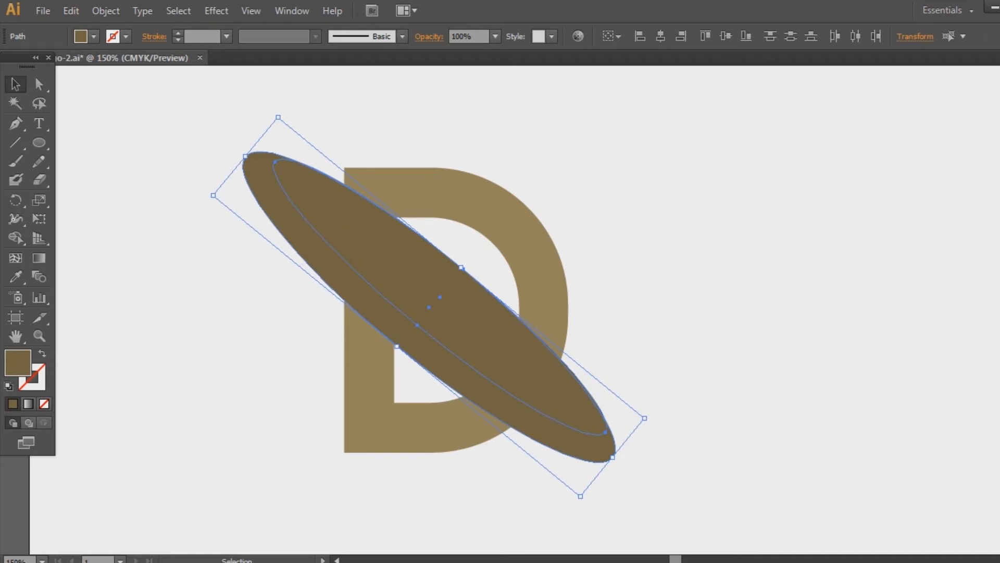
key(ctrl+shift+F9)
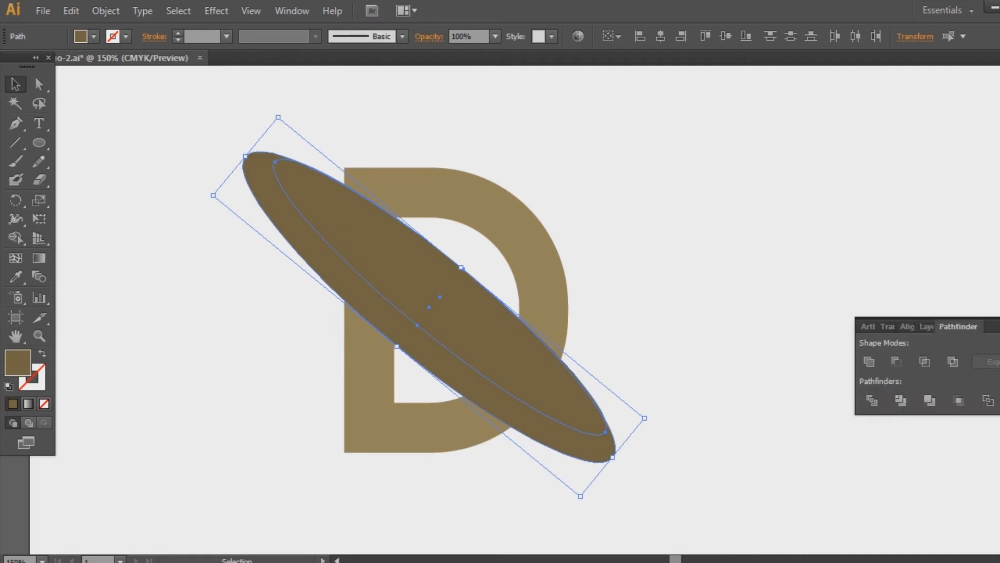
click(910, 370)
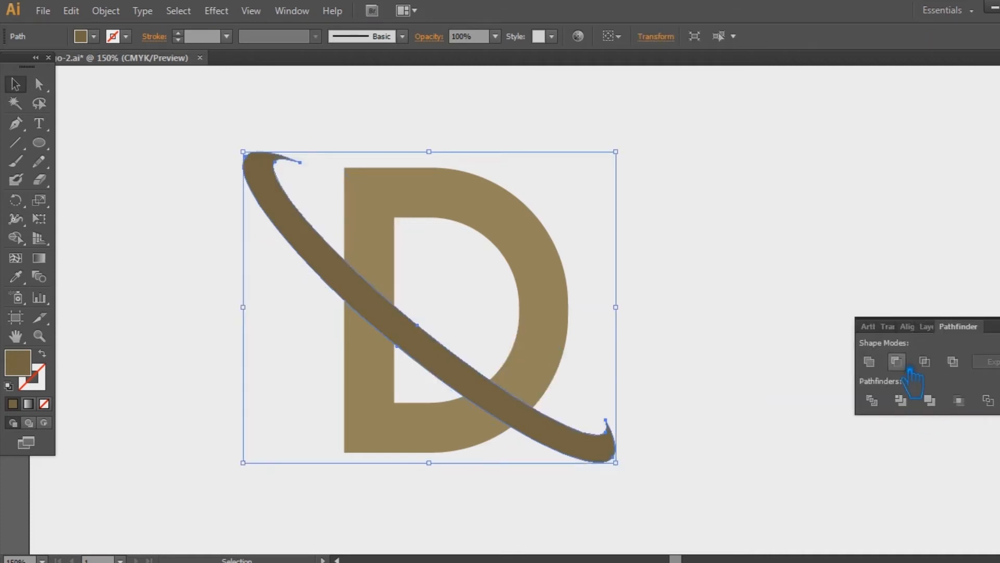
key(ctrl+z)
click(738, 251)
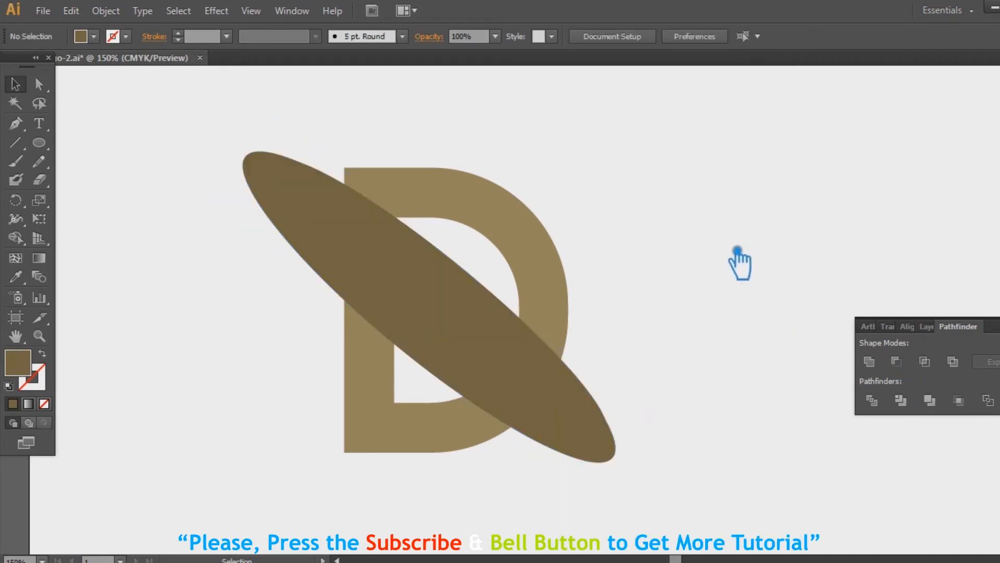
Shrink the inner ellipse further about its centre, nudge it up and right, and narrow it slightly from its lower-left edge
click(461, 336)
drag(622, 440, 577, 462)
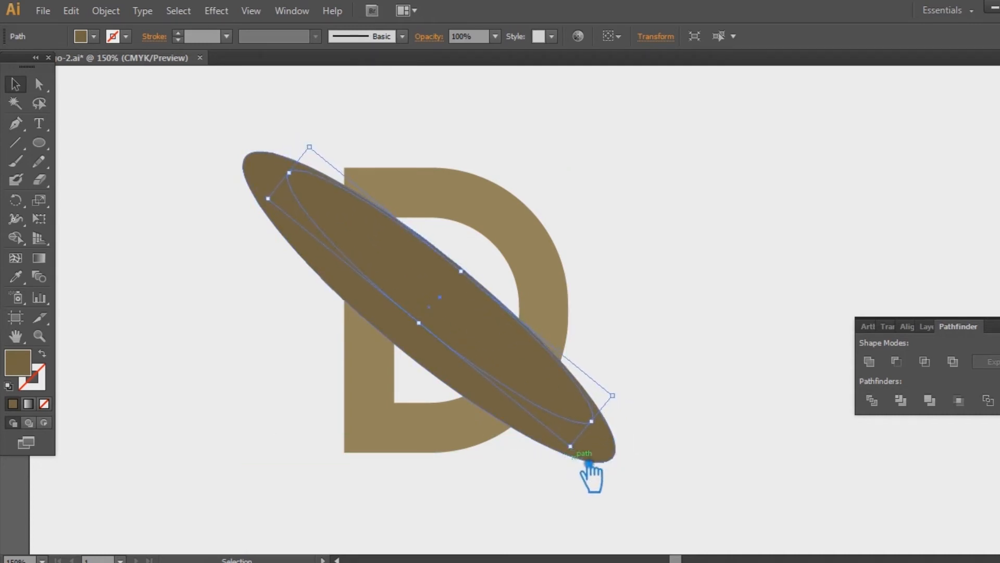
key(Up)
key(Right)
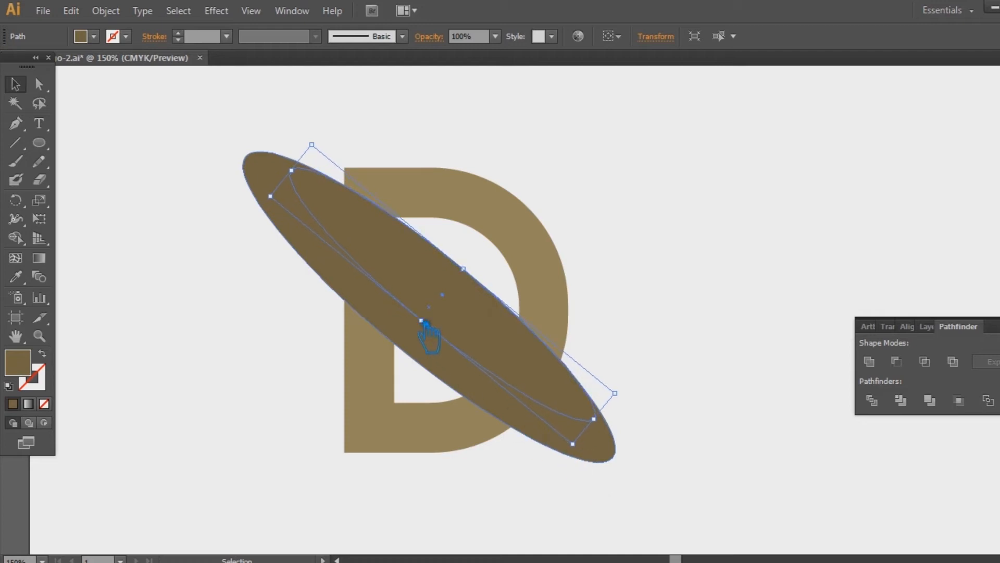
drag(435, 330, 437, 326)
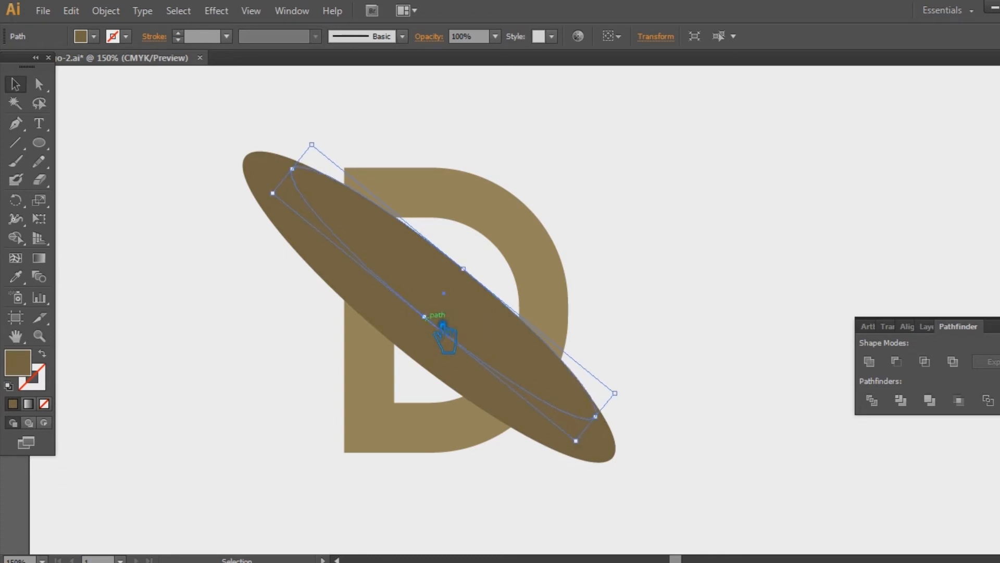
Subtract the inner ellipse from the larger ellipse with Minus Front to form a crescent swoosh
shift+click(444, 380)
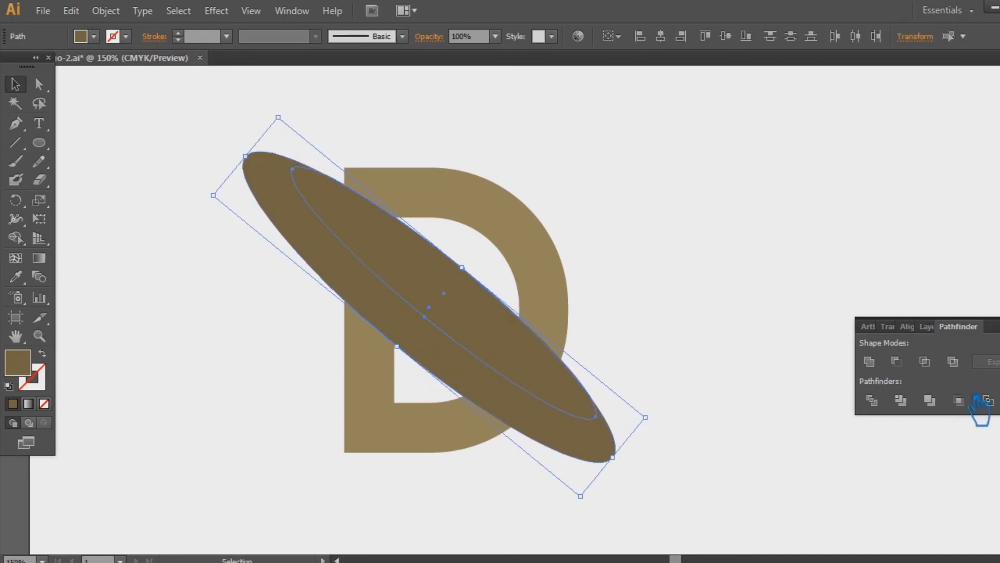
click(902, 363)
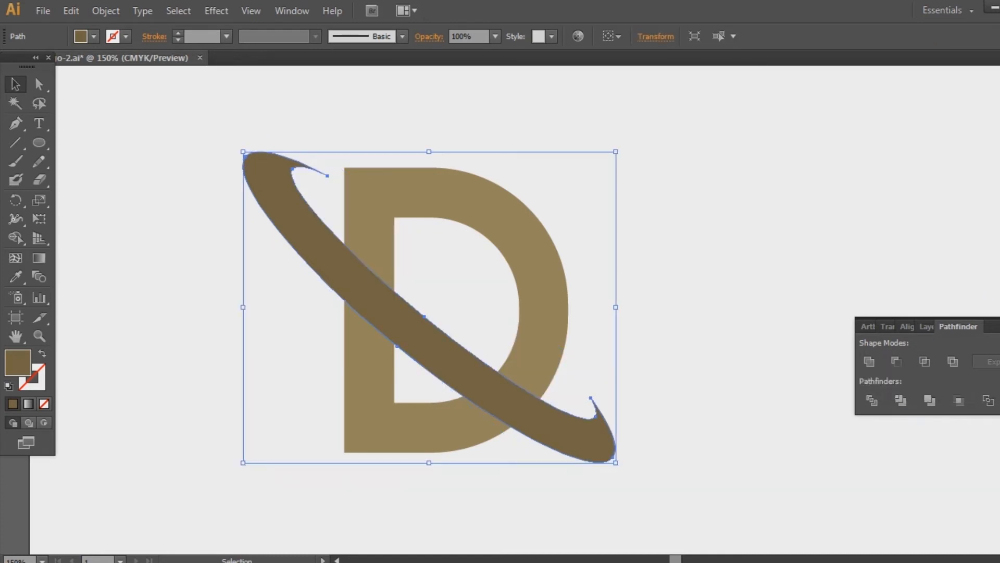
click(915, 312)
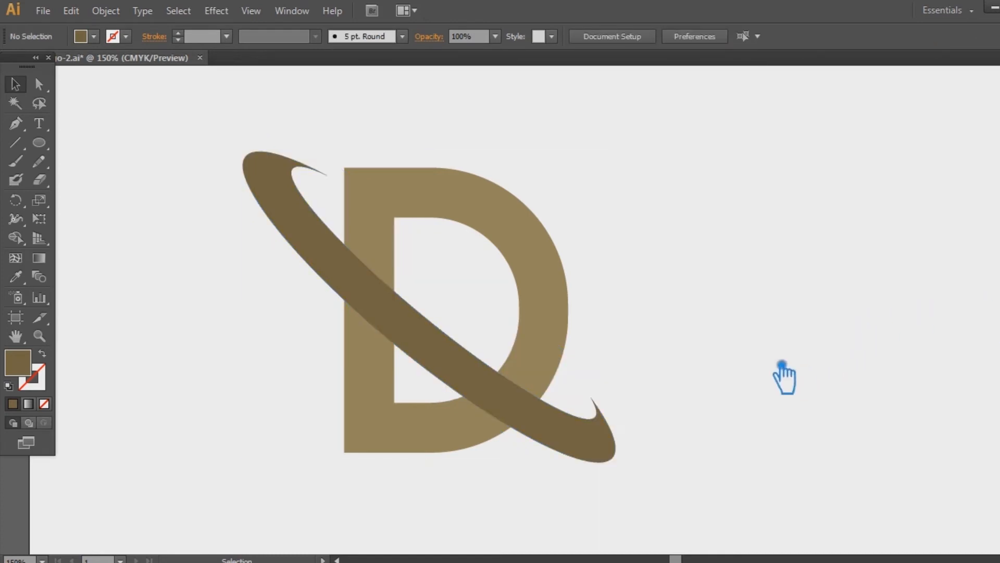
Move the swoosh slightly up and right across the D and save the document
mouse_move(518, 418)
mouse_down()
mouse_move(531, 415)
mouse_move(523, 400)
mouse_up()
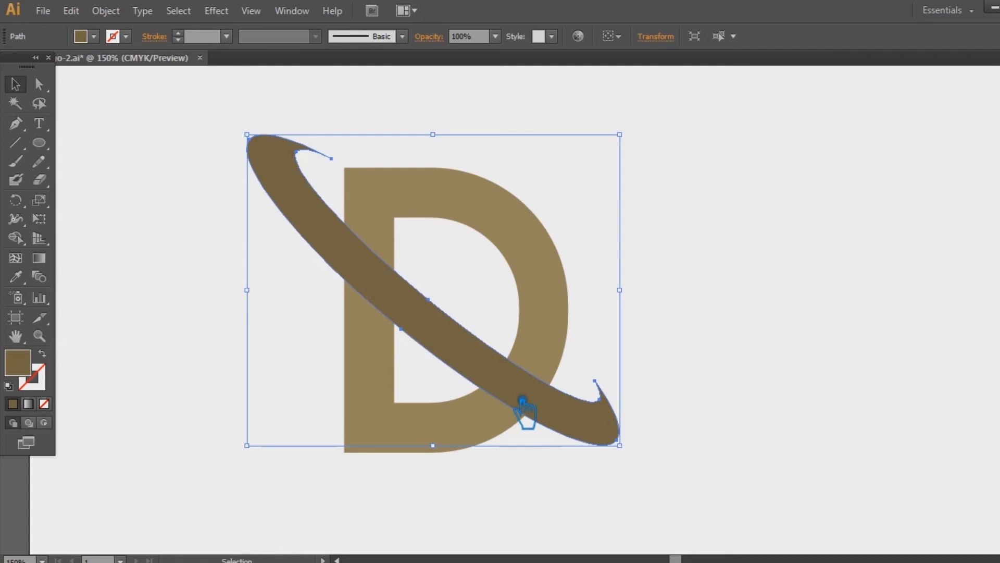
click(696, 358)
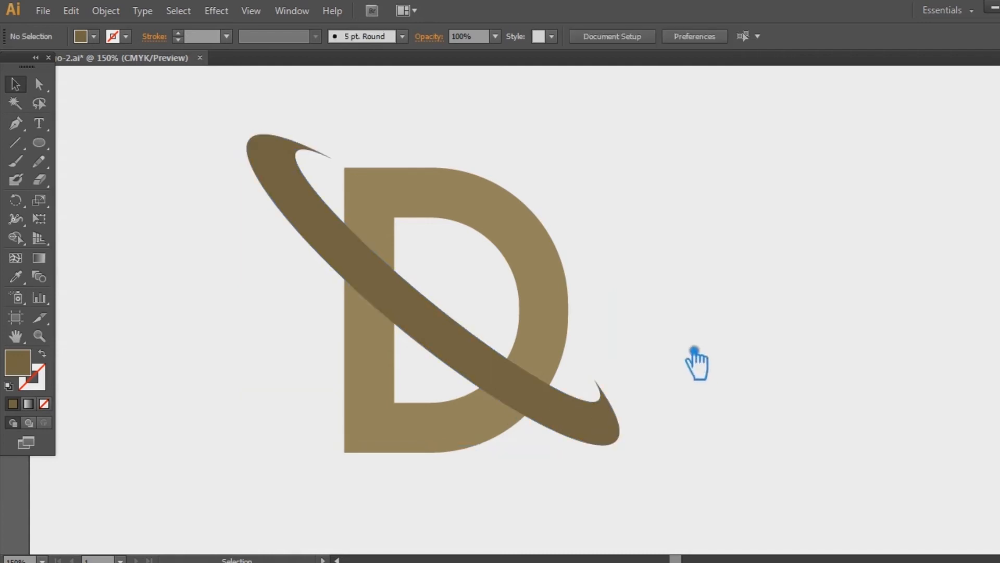
key(ctrl+s)
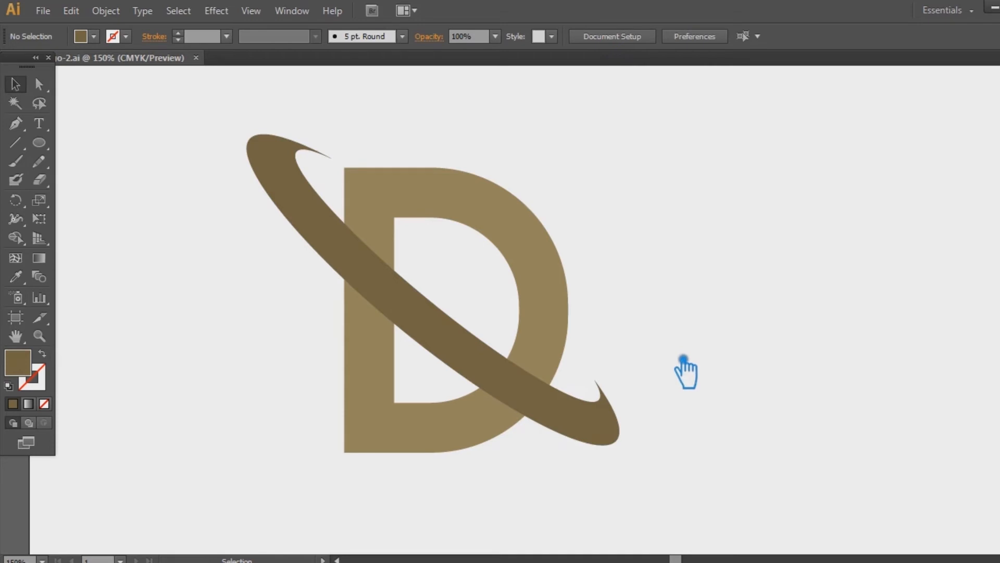
Offset the swoosh's path by 0.1389 in with miter joins and a miter limit of 4
click(415, 308)
click(105, 10)
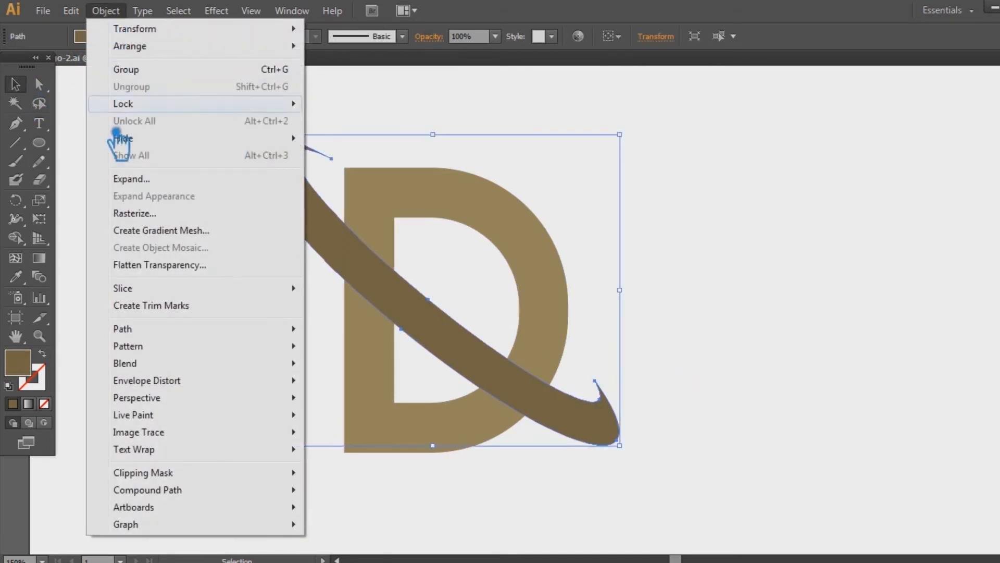
mouse_move(284, 329)
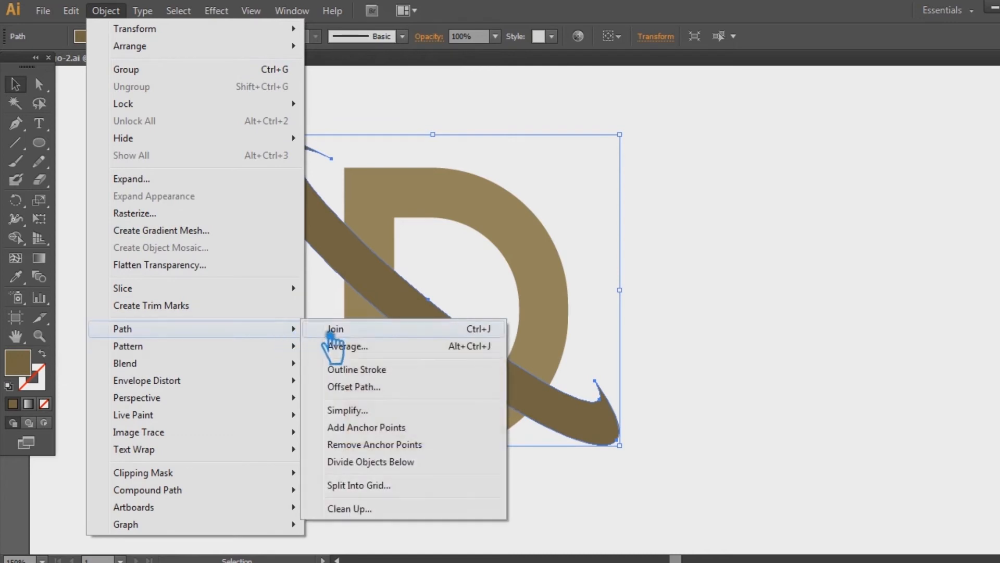
click(404, 390)
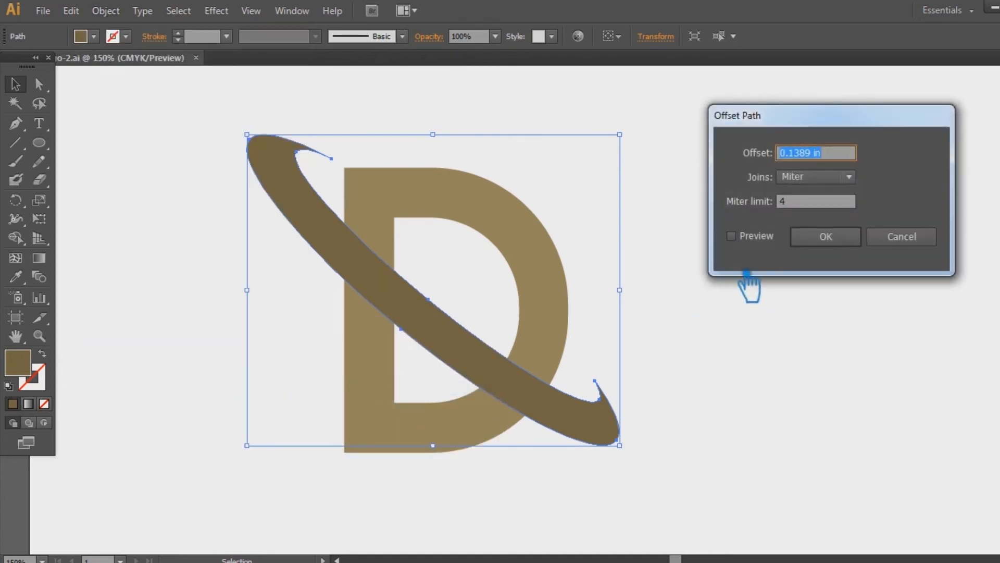
click(744, 239)
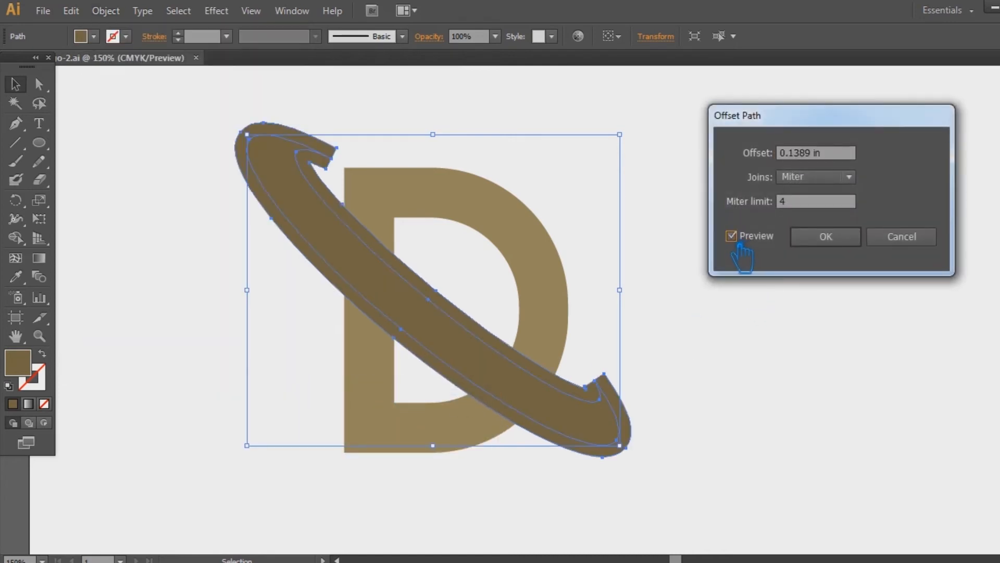
click(849, 237)
click(741, 471)
Divide the D, the swoosh and its offset outline with Pathfinder, and ungroup the resulting pieces
drag(692, 502, 161, 127)
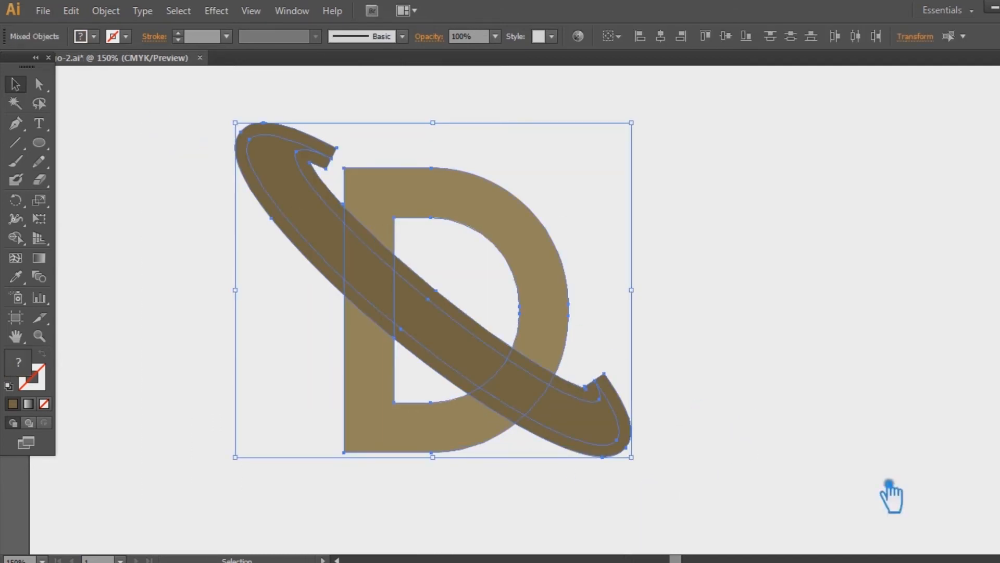
key(ctrl+shift+F9)
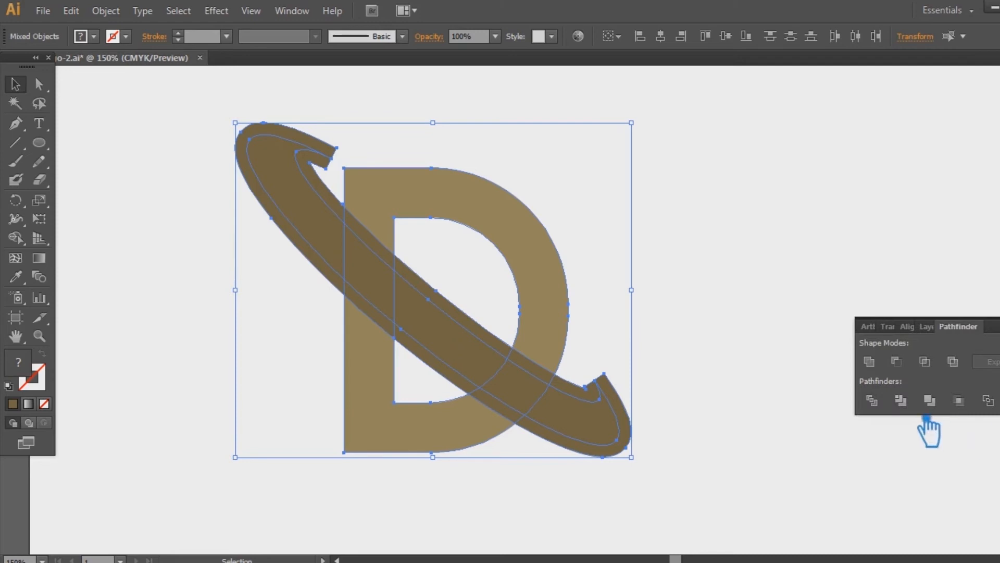
click(873, 401)
click(998, 319)
click(959, 328)
right_click(458, 319)
click(490, 403)
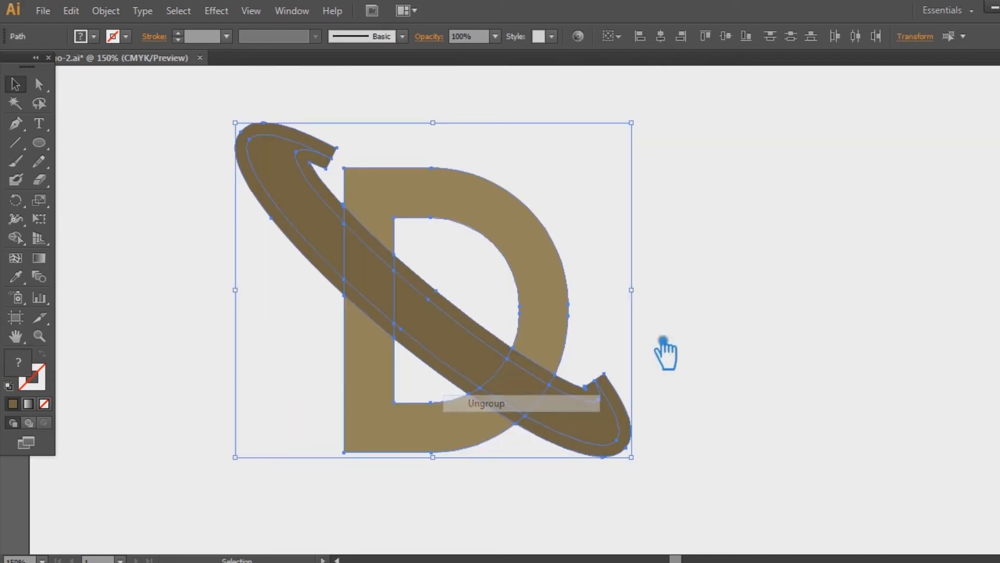
click(624, 365)
Delete the offset outline pieces around both outer ends of the swoosh and inside the D's counter
click(334, 184)
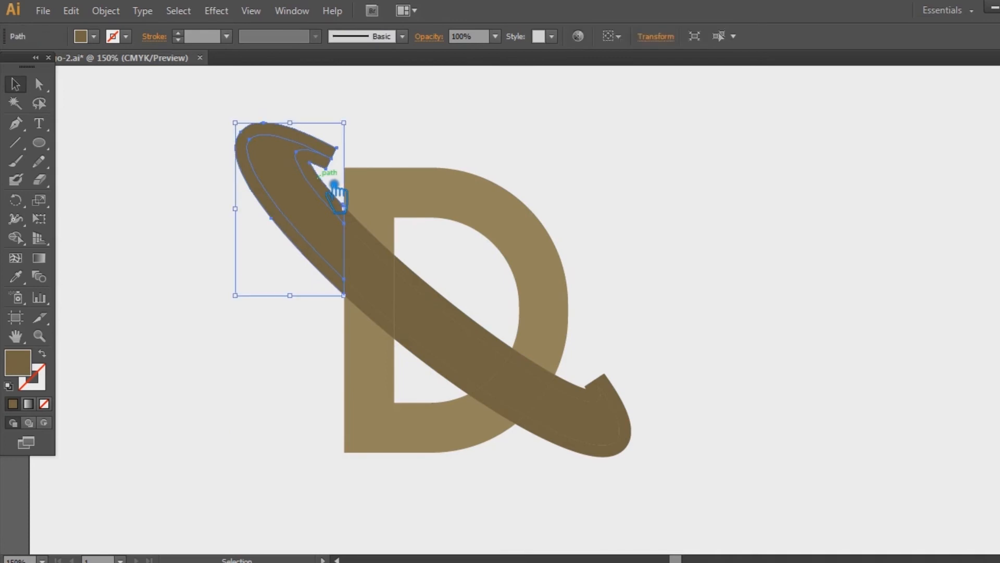
key(Delete)
click(607, 397)
key(Delete)
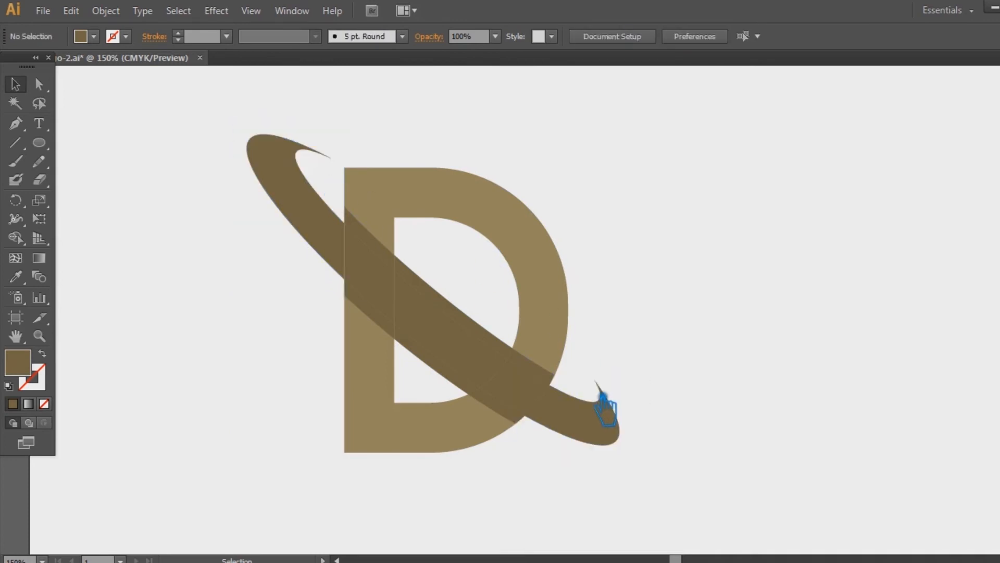
click(504, 342)
key(Delete)
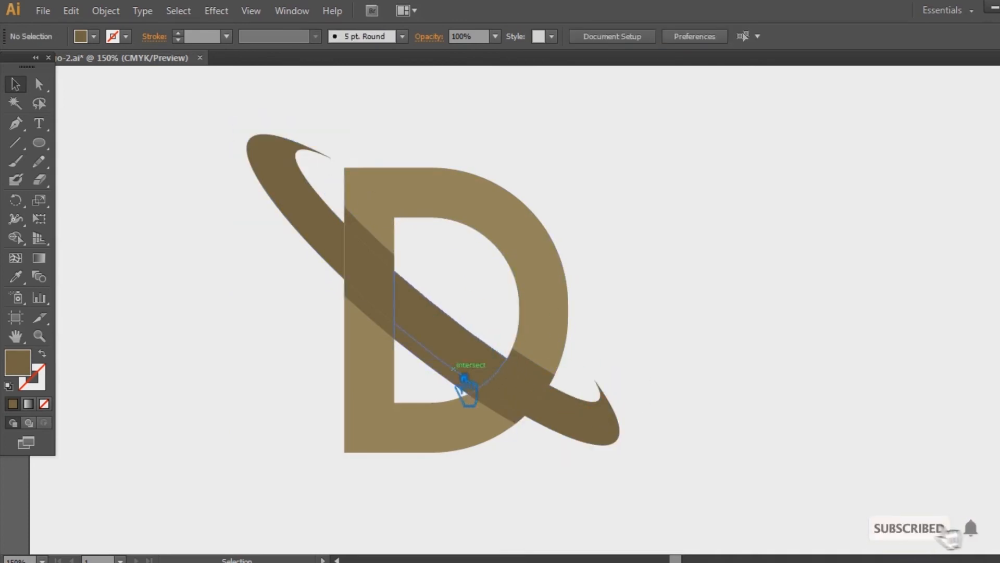
click(458, 388)
key(Delete)
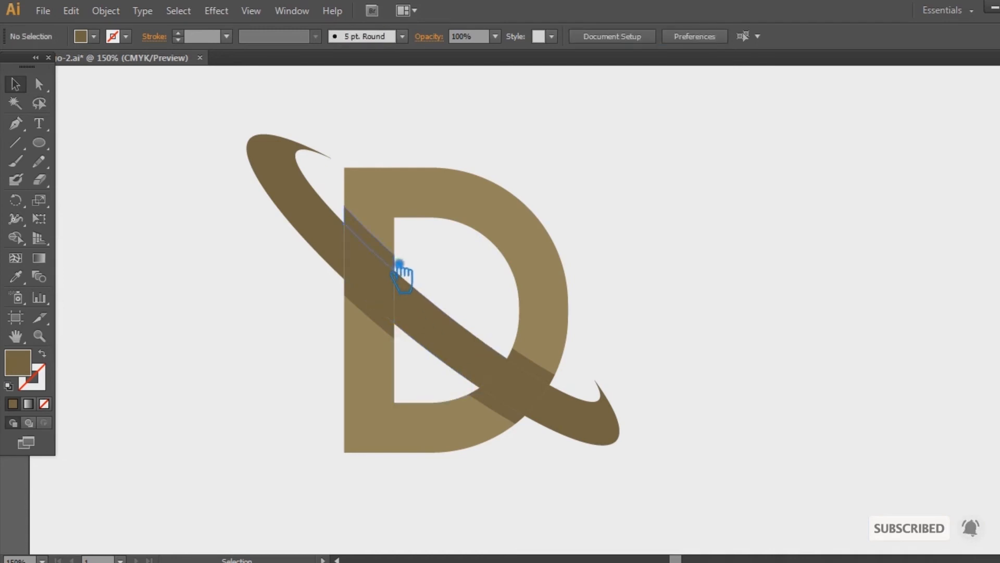
Delete the offset strips above the swoosh on the D's stem and bowl to leave a gap there
click(396, 257)
key(Delete)
click(550, 374)
key(Delete)
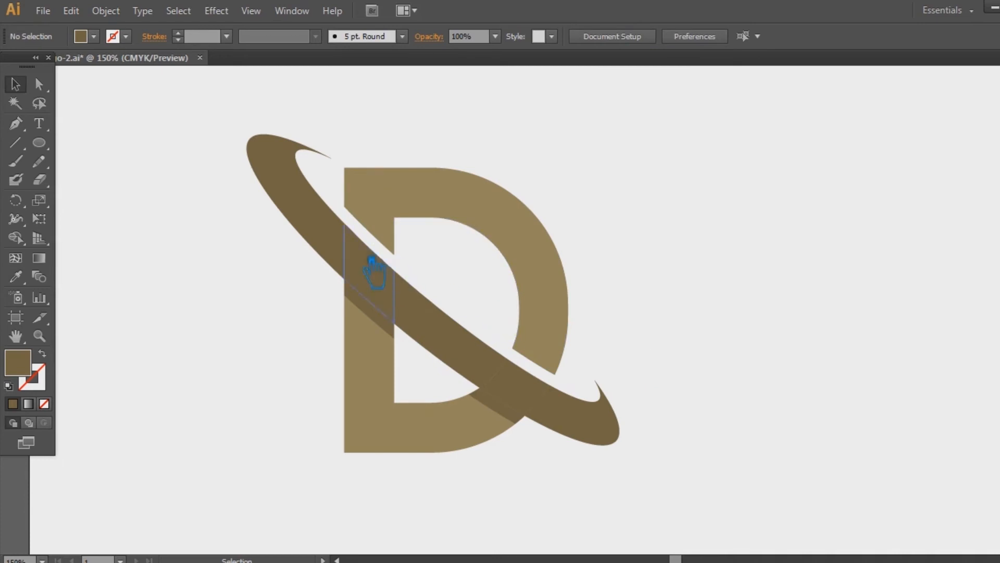
Unite the five swoosh pieces from the upper-left end to the lower-right end into one shape
click(323, 225)
shift+click(379, 279)
shift+click(455, 346)
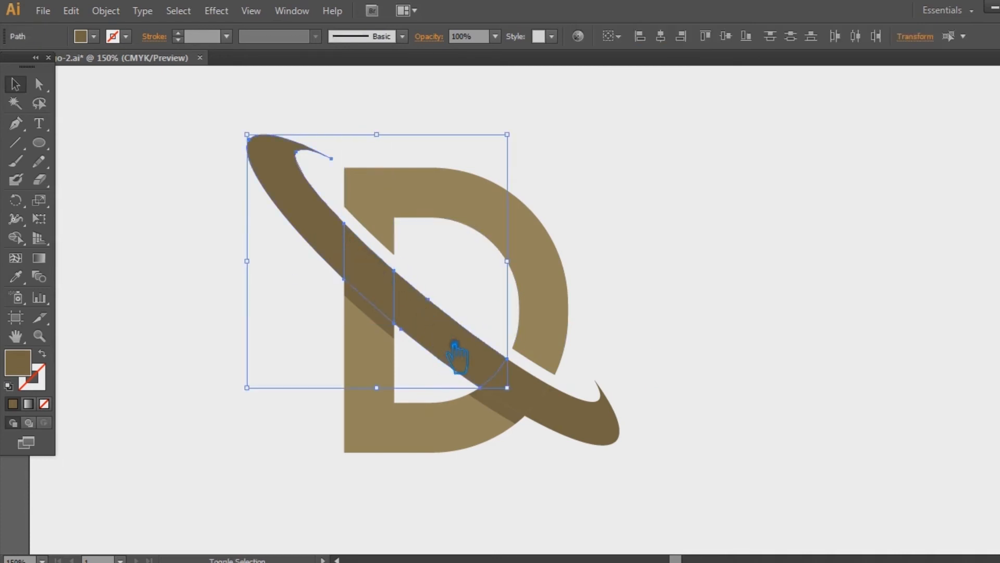
shift+click(551, 400)
shift+click(597, 423)
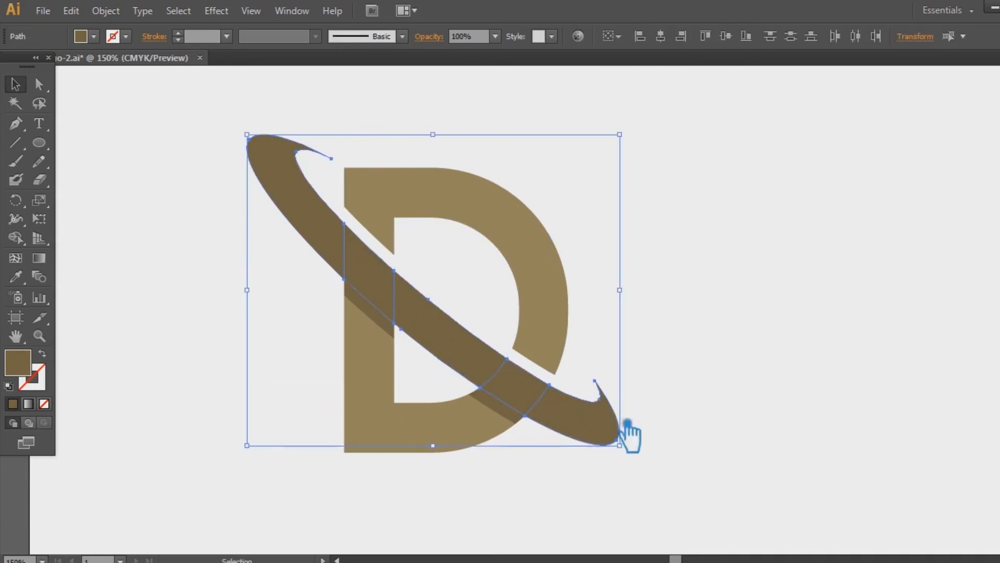
key(ctrl+shift+F9)
click(870, 362)
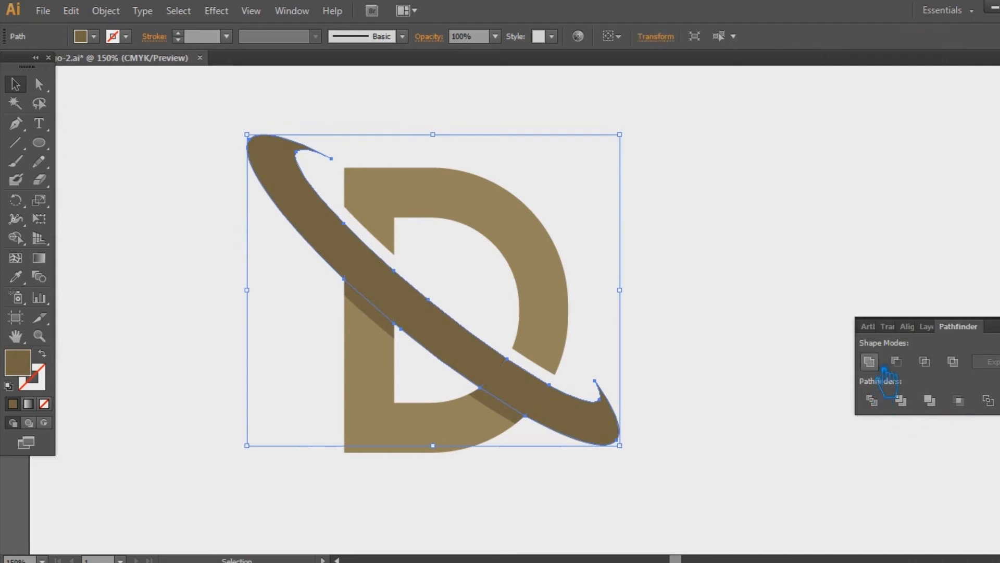
key(ctrl+shift+F9)
click(881, 288)
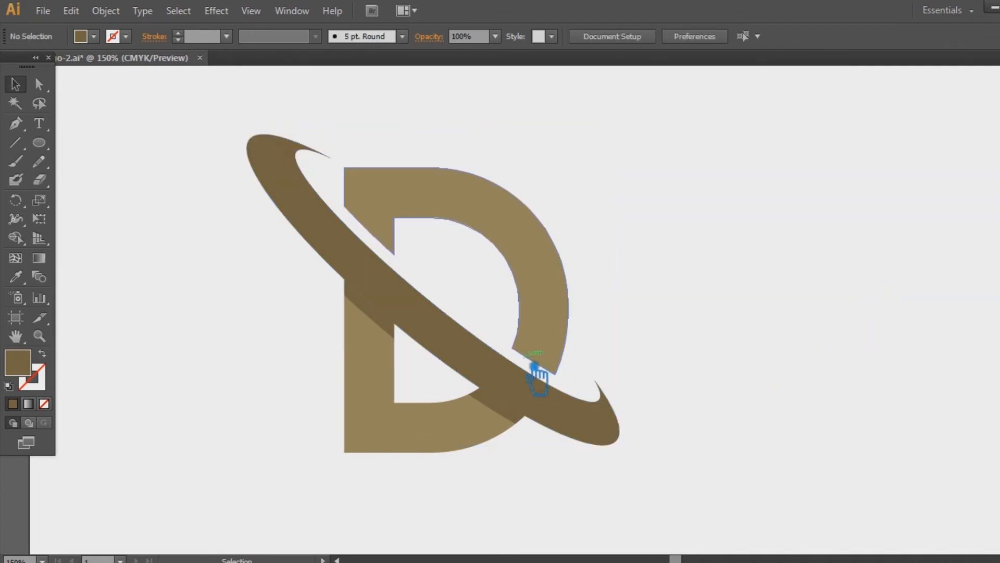
Recolour the united swoosh with the D's lighter brown fill using the Eyedropper
click(480, 357)
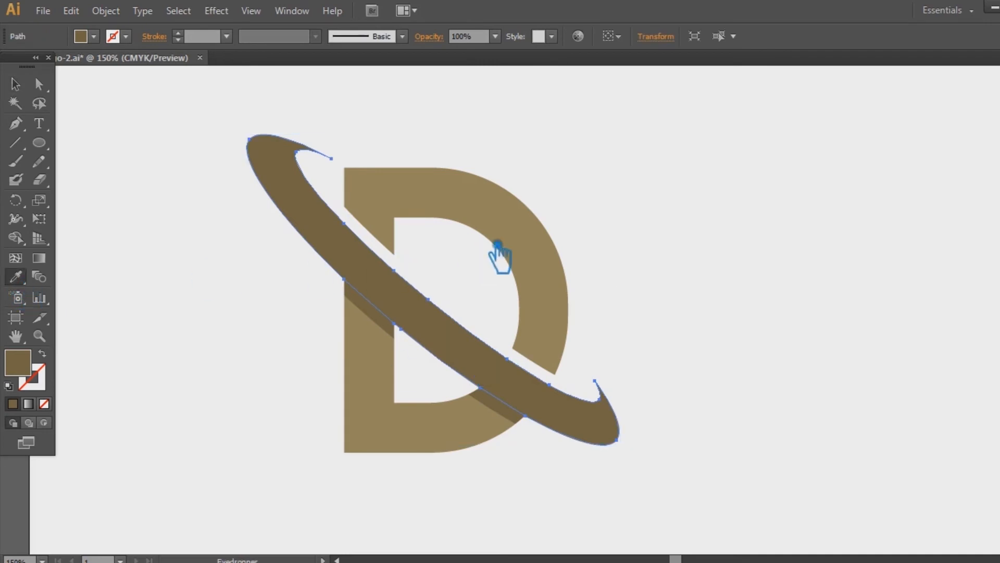
click(506, 233)
click(25, 87)
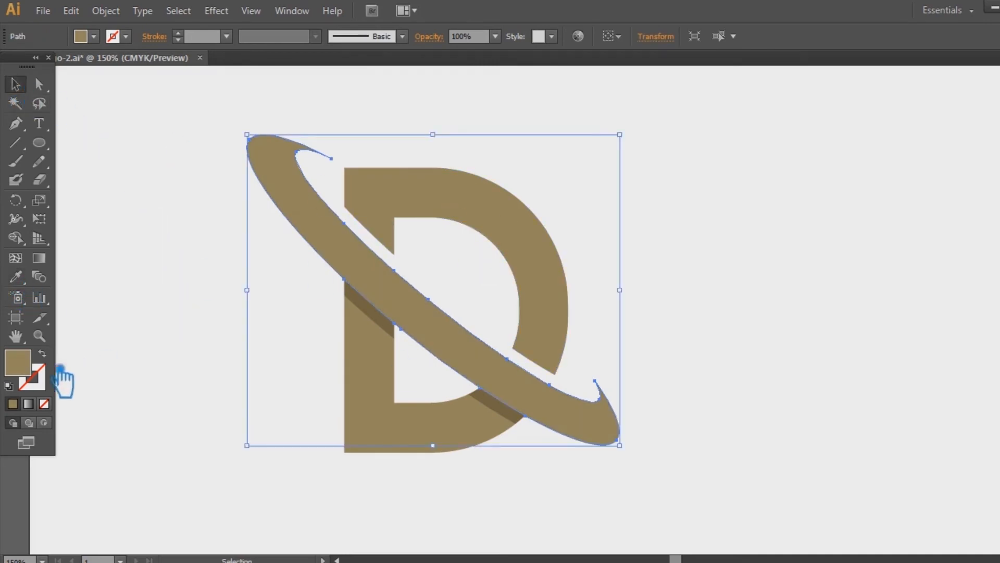
Change the swoosh's fill to a lighter, warmer tan than the D and deselect it
double_click(18, 363)
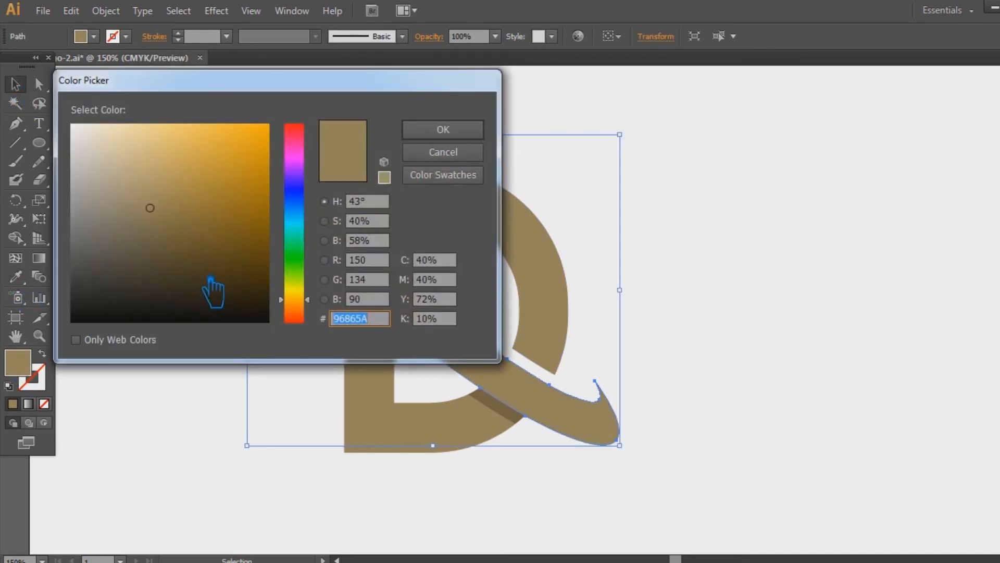
click(165, 186)
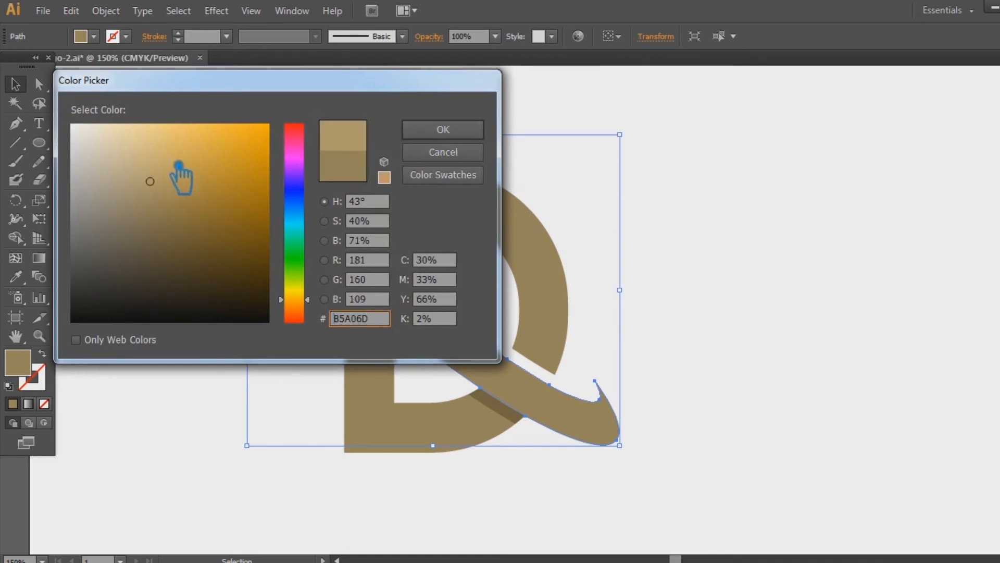
drag(313, 308, 315, 307)
mouse_move(166, 186)
mouse_down()
mouse_move(179, 175)
mouse_move(183, 208)
mouse_move(185, 168)
mouse_move(160, 173)
mouse_up()
click(443, 129)
click(755, 231)
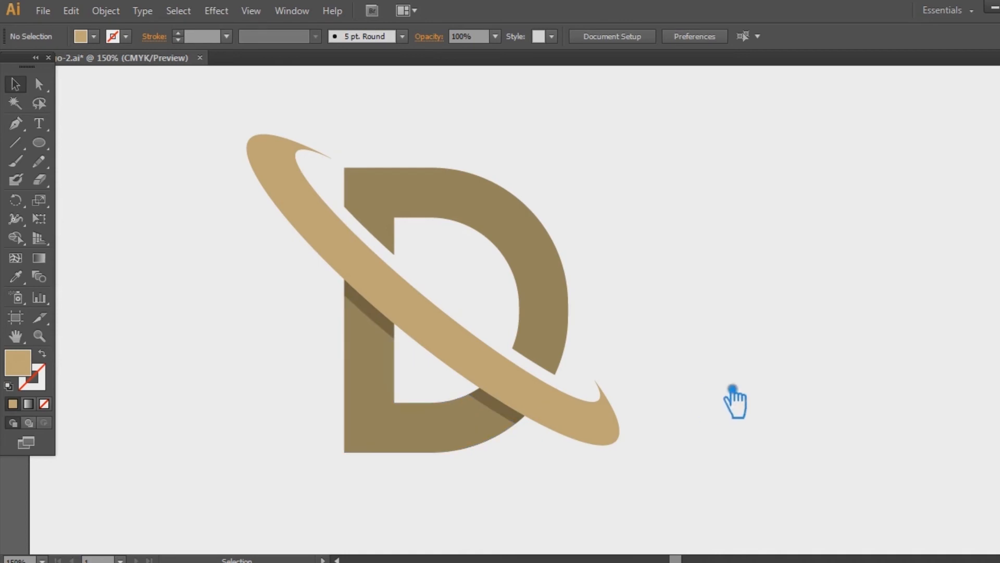
Try filling the D's upper piece with the swoosh's tan darkened to A58E65, and undo the darkening
click(411, 450)
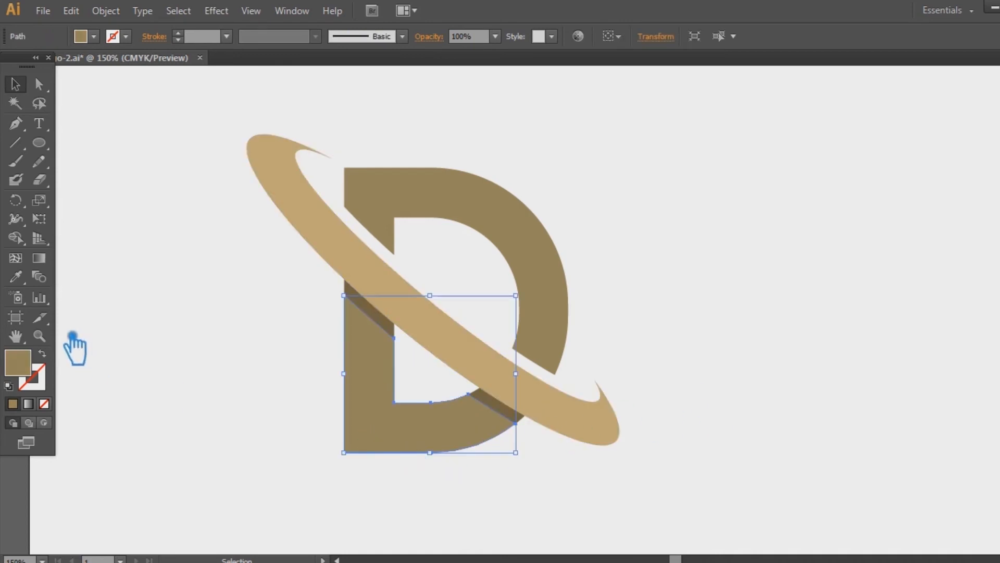
shift+click(512, 229)
click(16, 276)
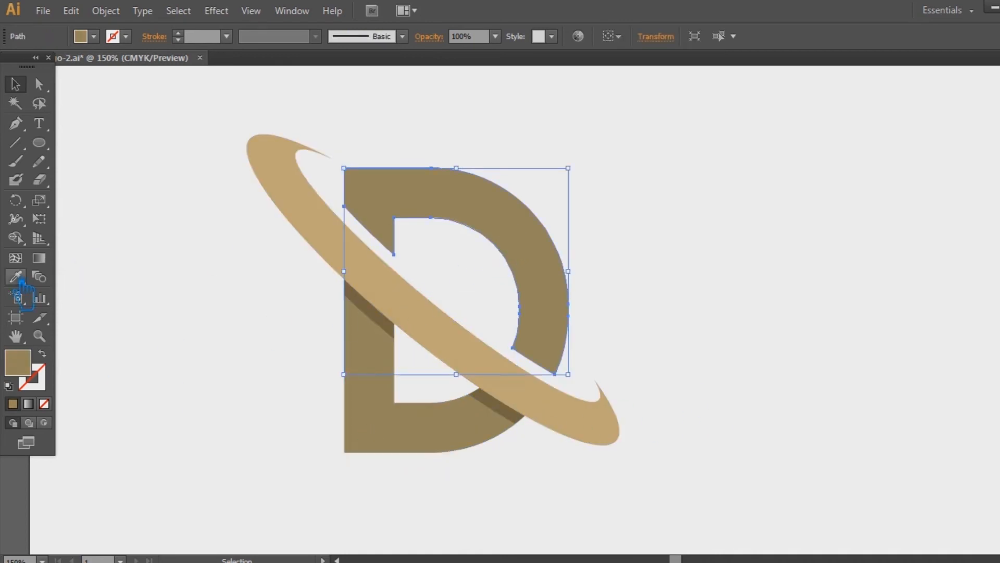
click(398, 298)
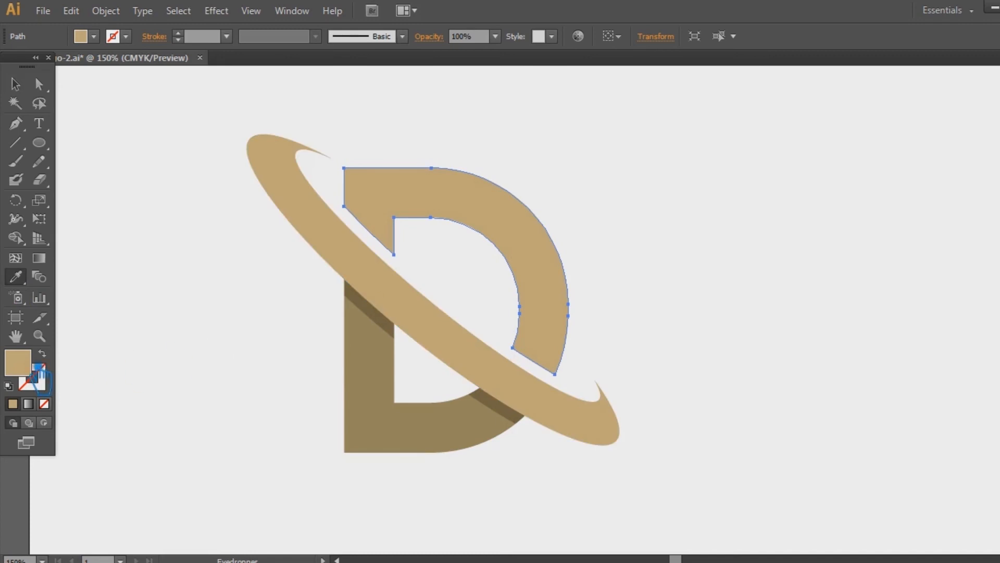
double_click(38, 369)
click(149, 195)
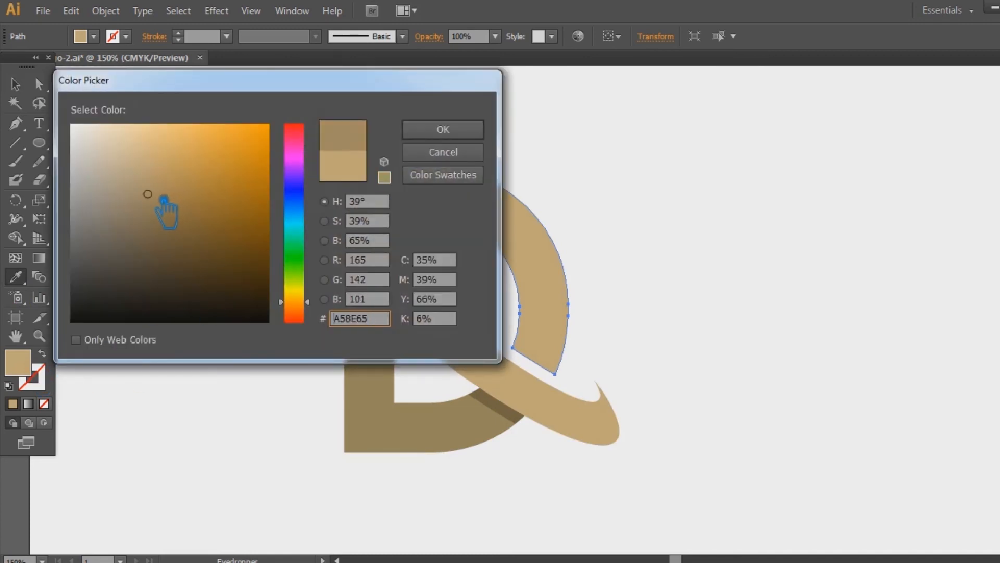
click(443, 130)
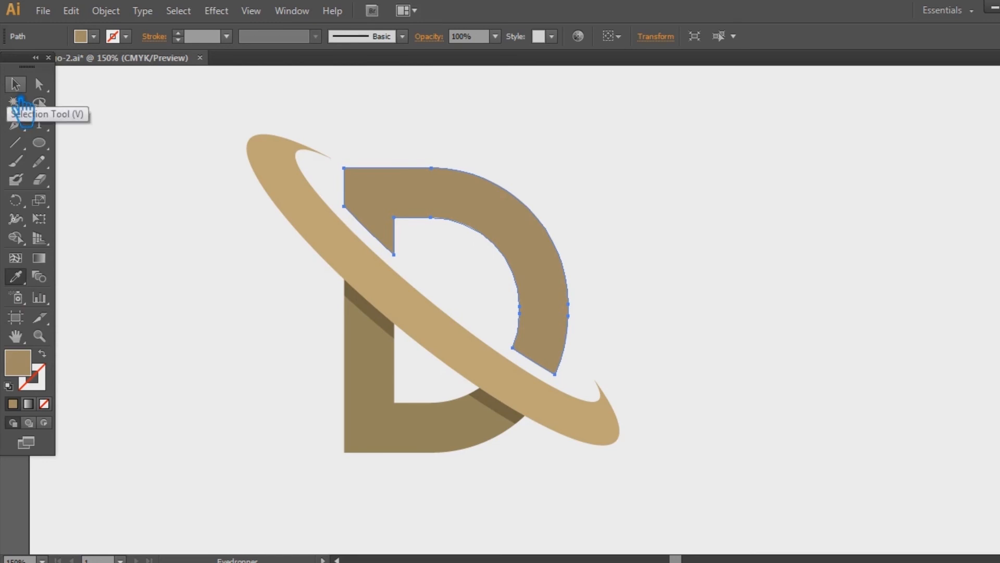
key(ctrl+z)
Sample the lower piece's brown onto the D's upper piece, lighten that fill to B6A378, and deselect it
click(408, 401)
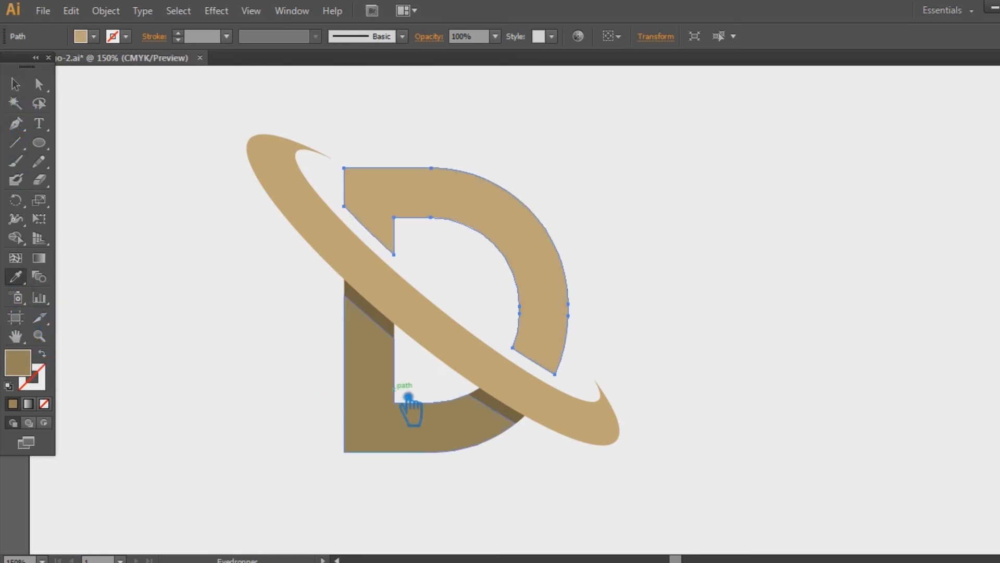
double_click(33, 366)
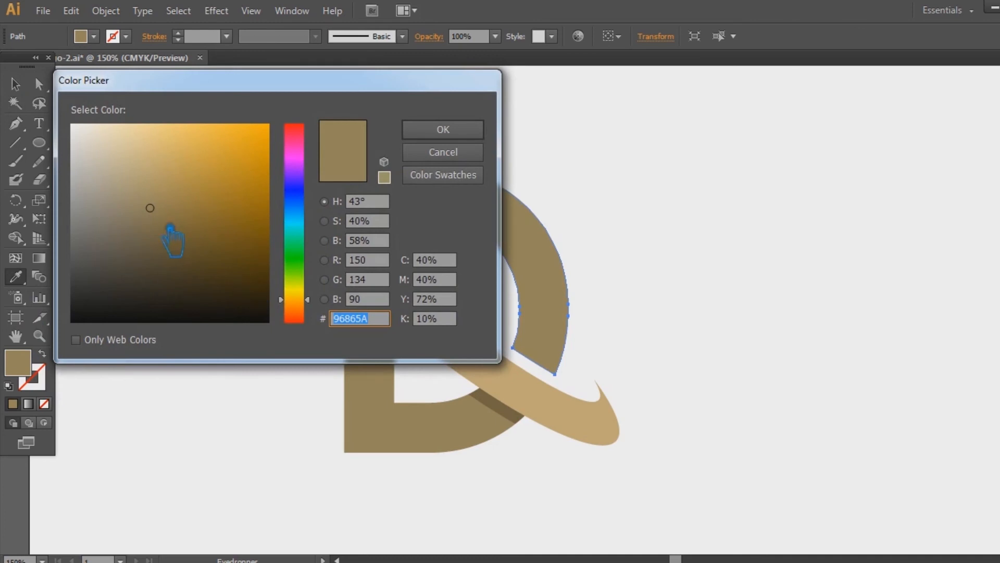
click(147, 194)
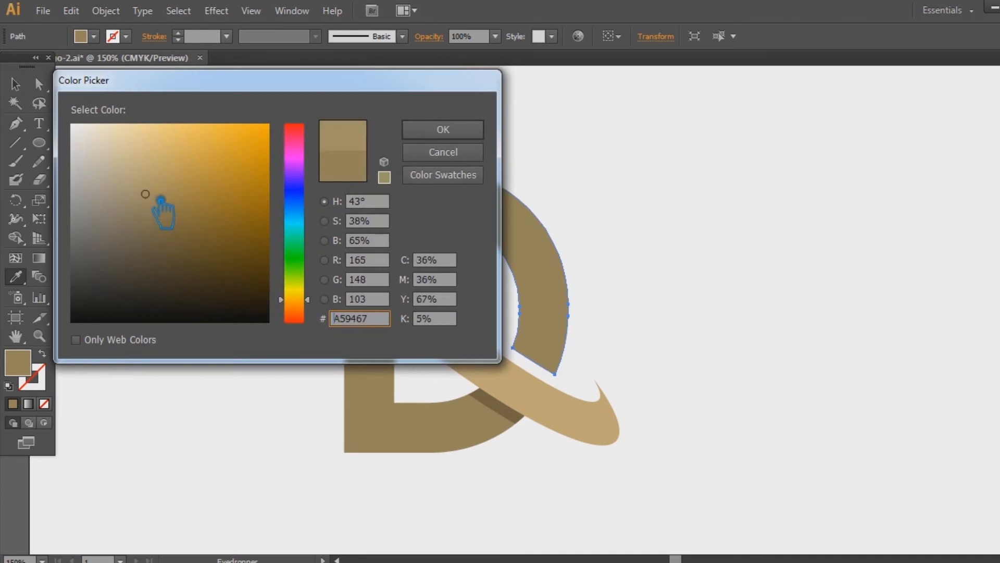
click(437, 137)
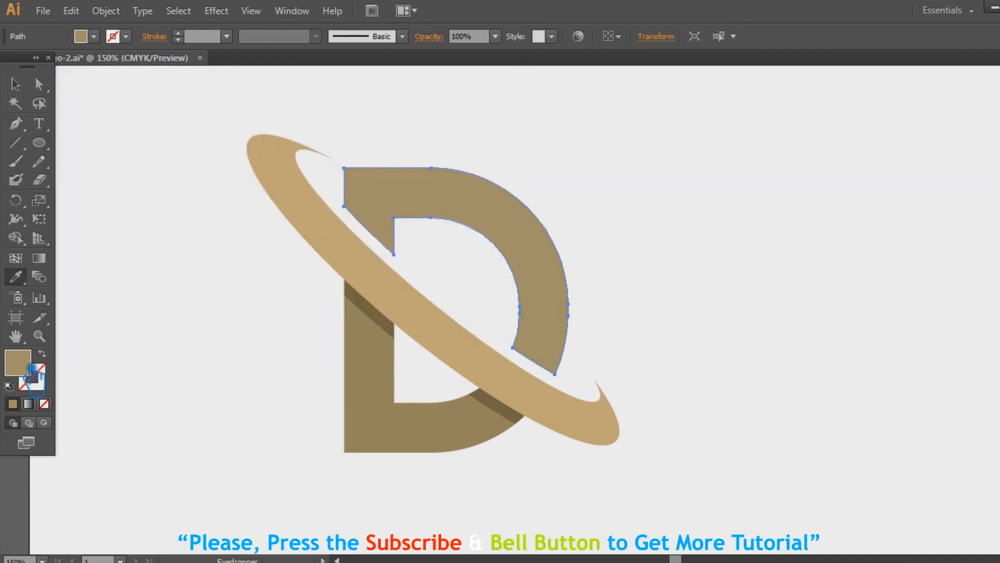
double_click(31, 368)
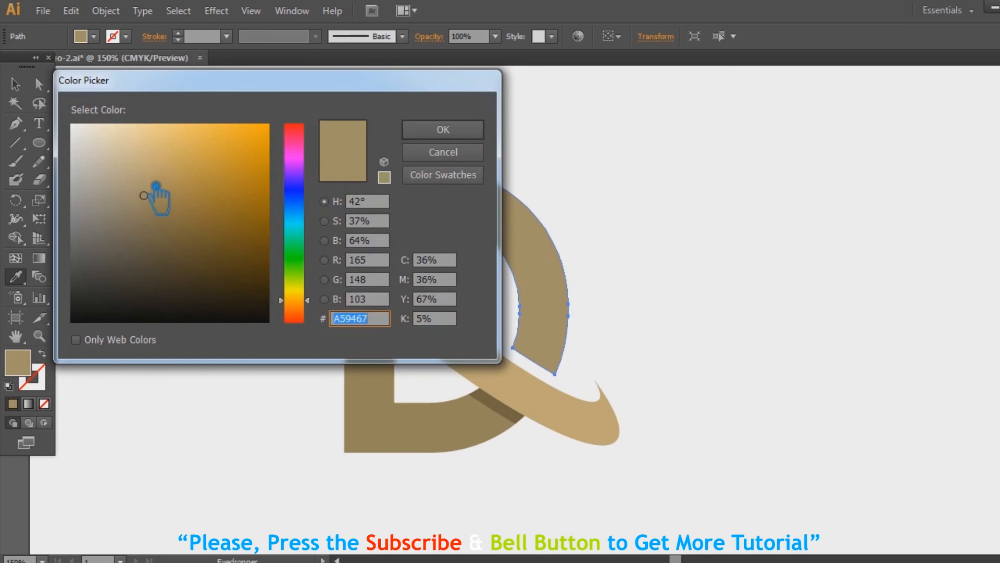
click(138, 180)
click(443, 131)
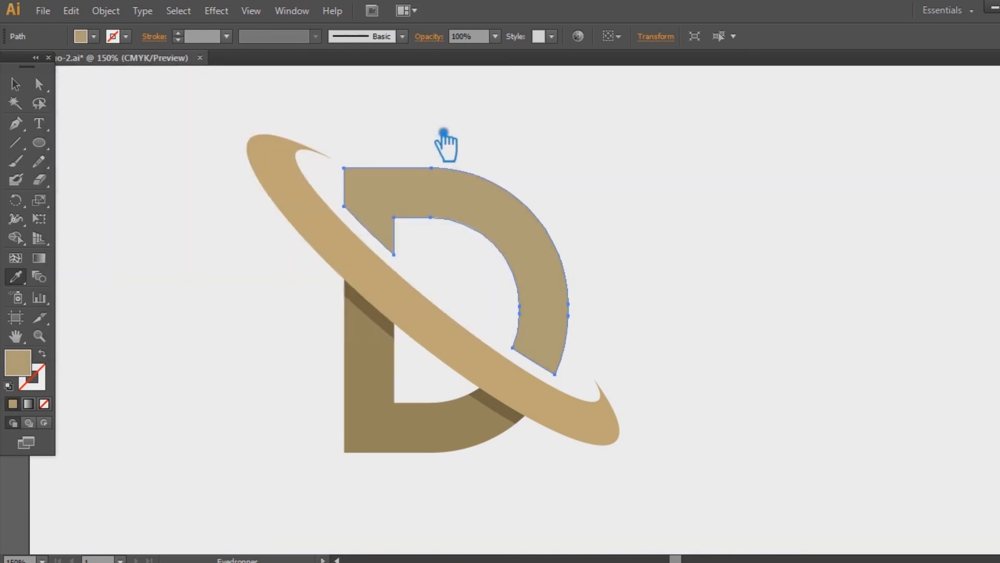
click(14, 84)
click(860, 301)
Darken the fill of the D's lower piece to a deeper brown and deselect it
click(385, 433)
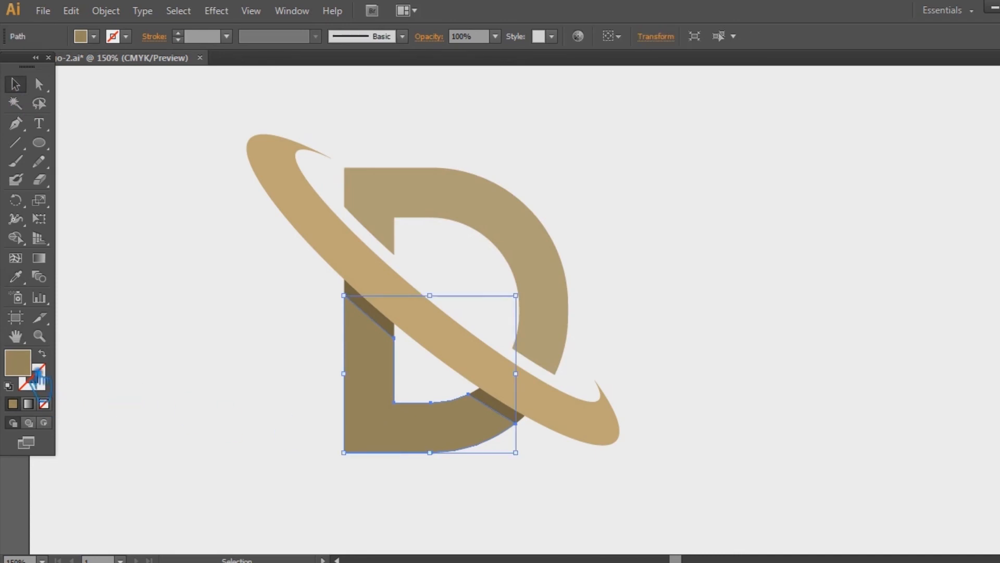
double_click(21, 365)
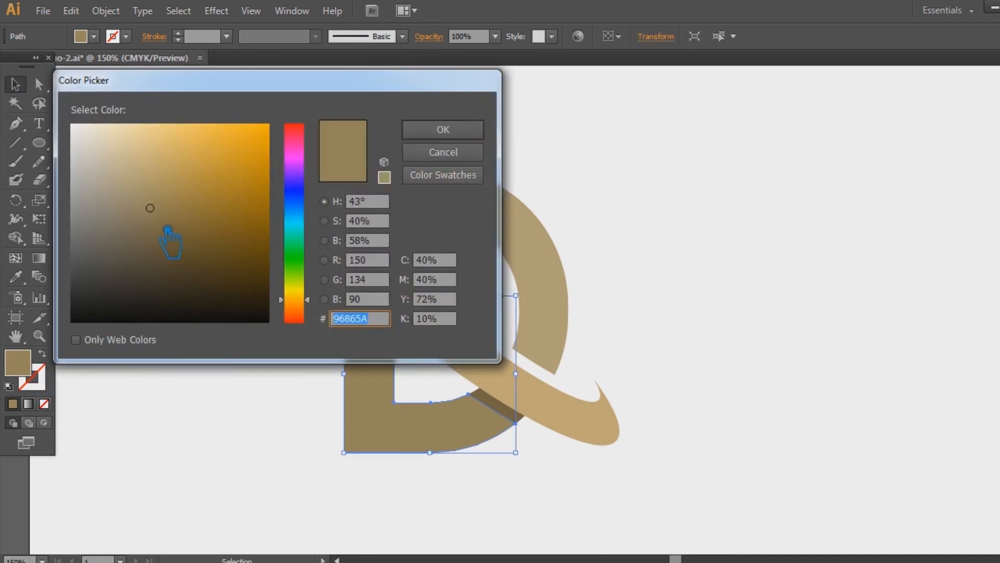
click(167, 229)
click(443, 130)
click(832, 218)
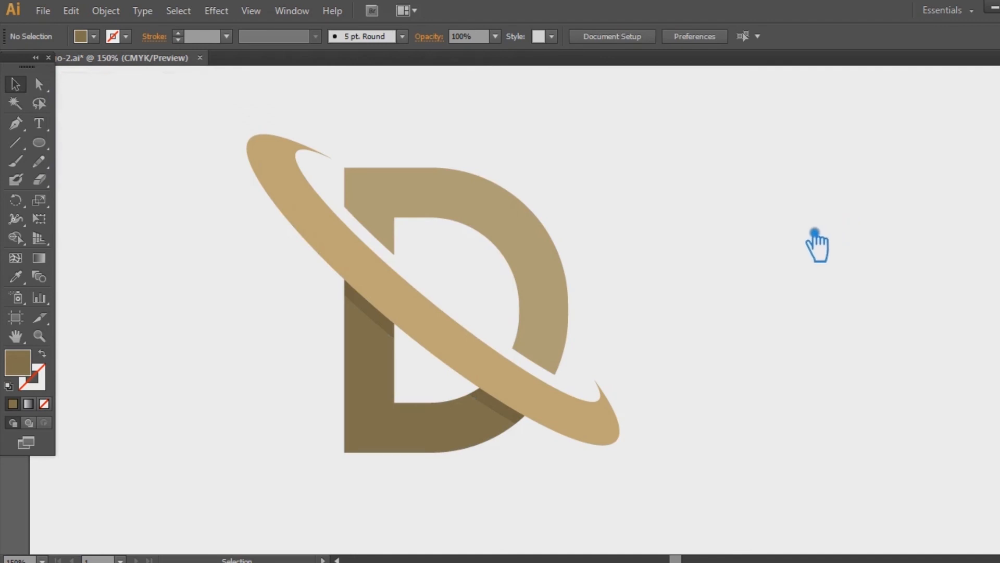
Sample the D's upper-piece fill onto the swoosh with the Eyedropper and lighten the swoosh to C6B38B
click(411, 329)
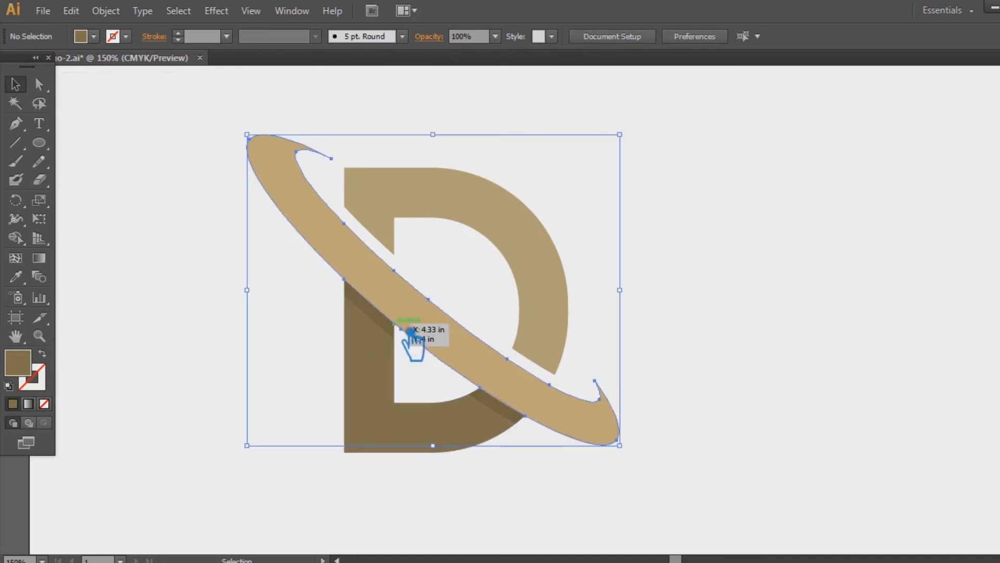
click(16, 276)
click(516, 214)
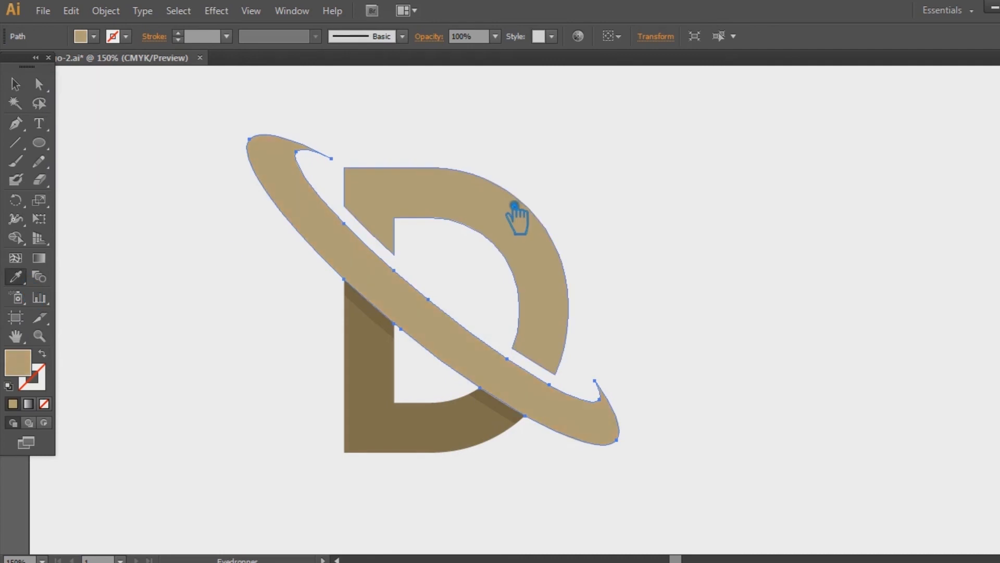
double_click(17, 362)
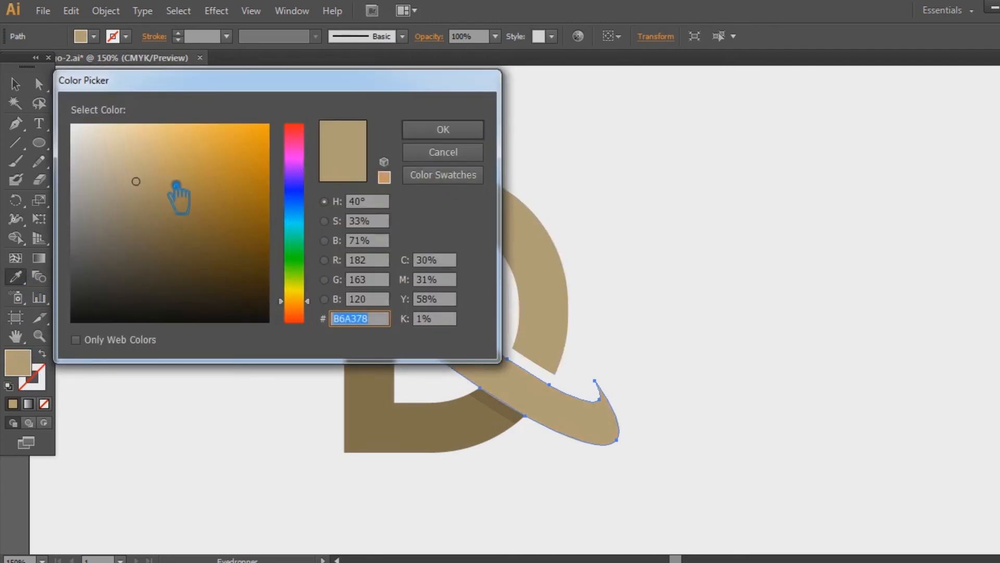
click(127, 168)
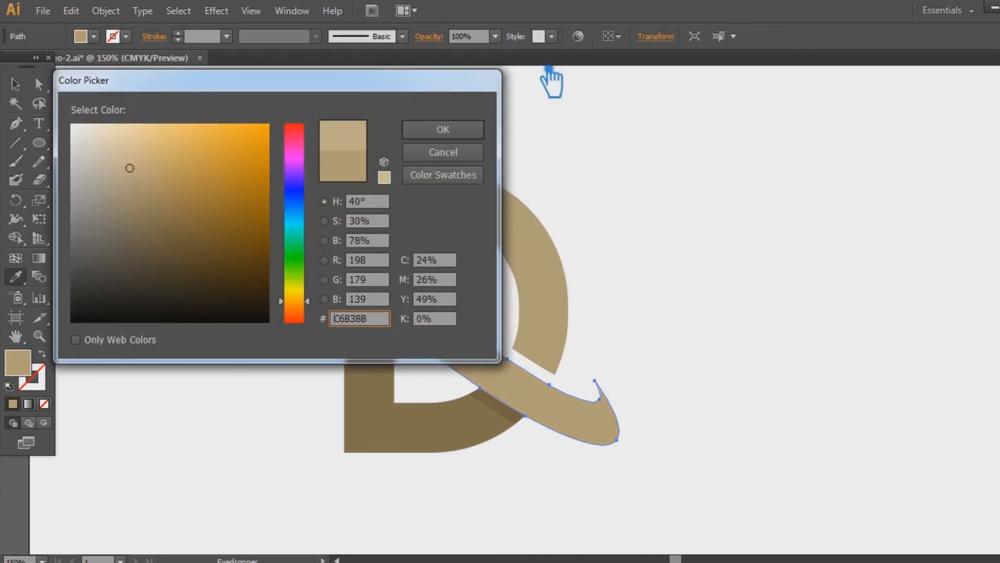
click(464, 128)
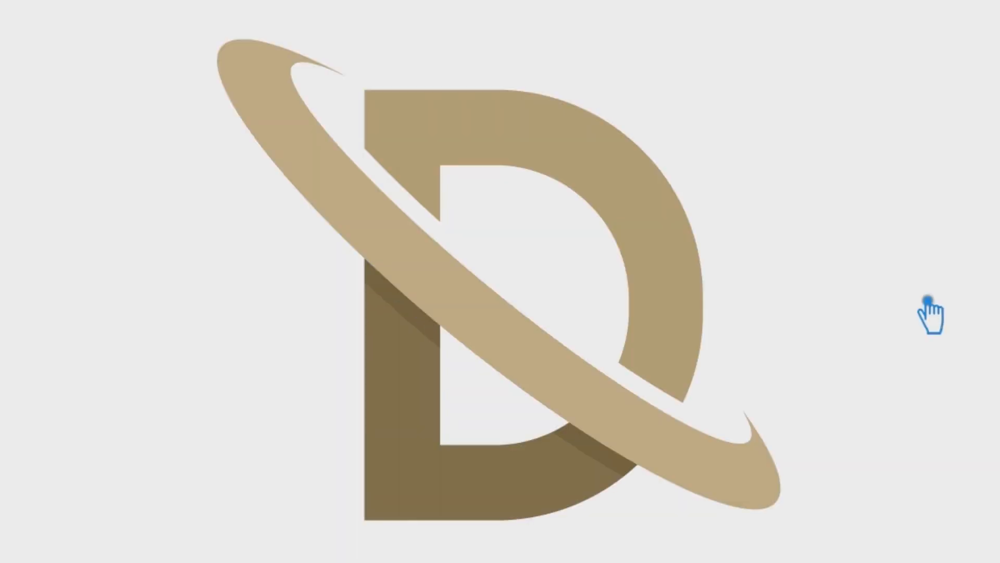